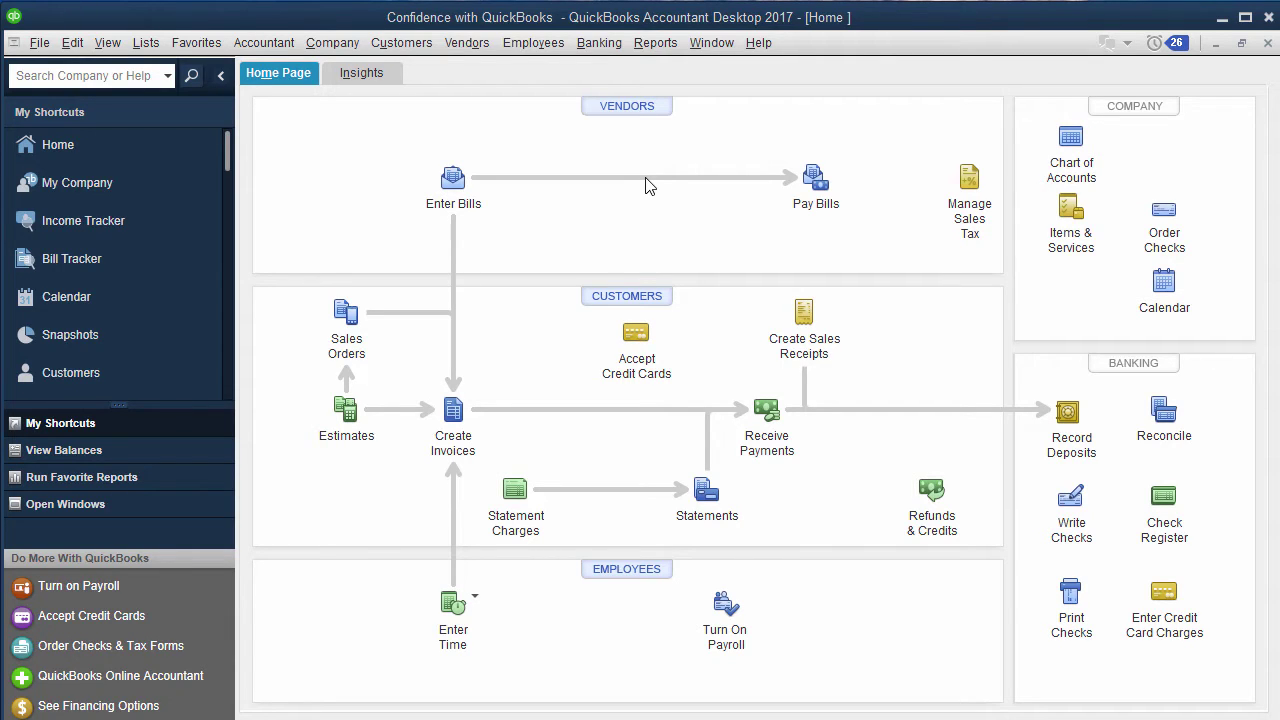
Check the class tracking options in the company-wide Accounting preferences.
left_click(72, 42)
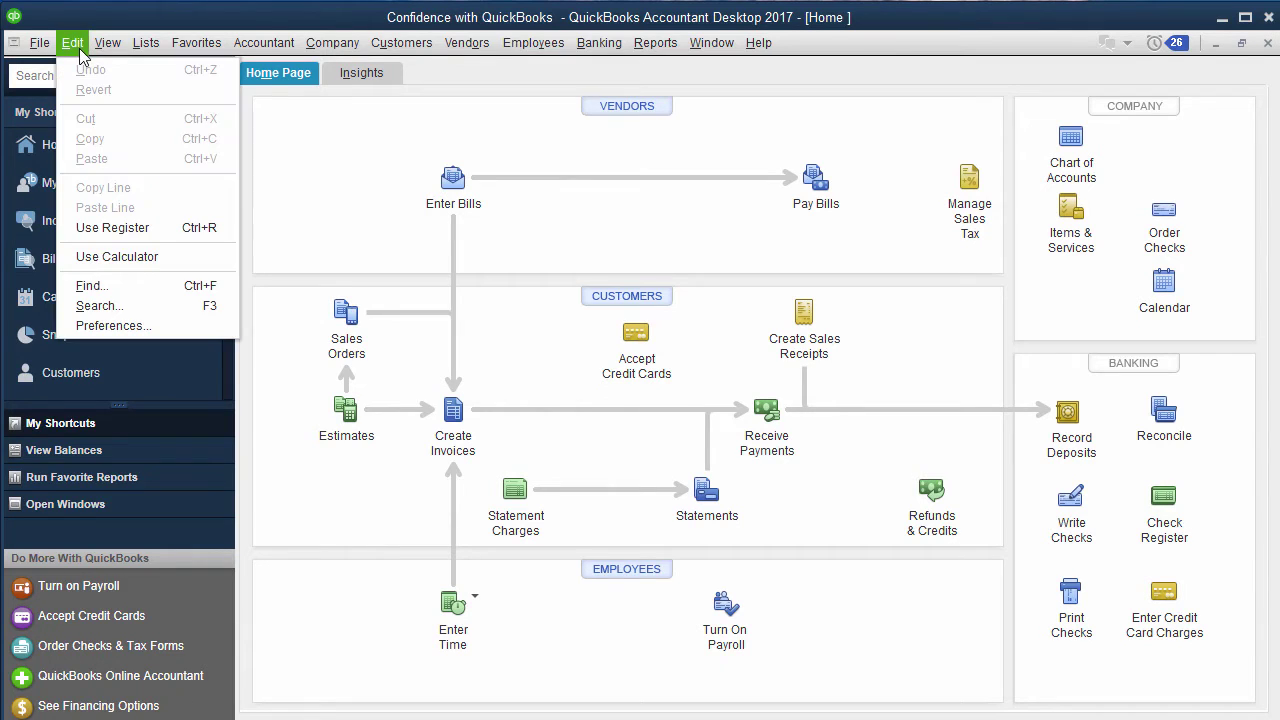
left_click(168, 330)
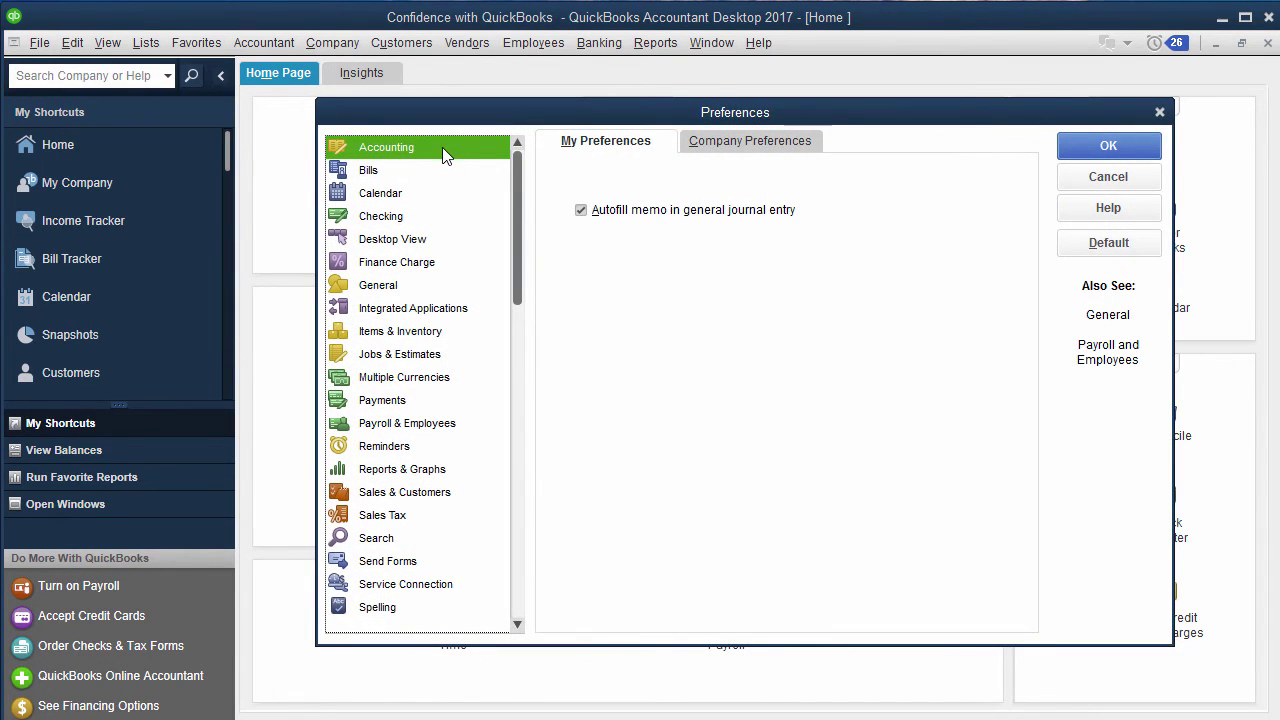
left_click(733, 145)
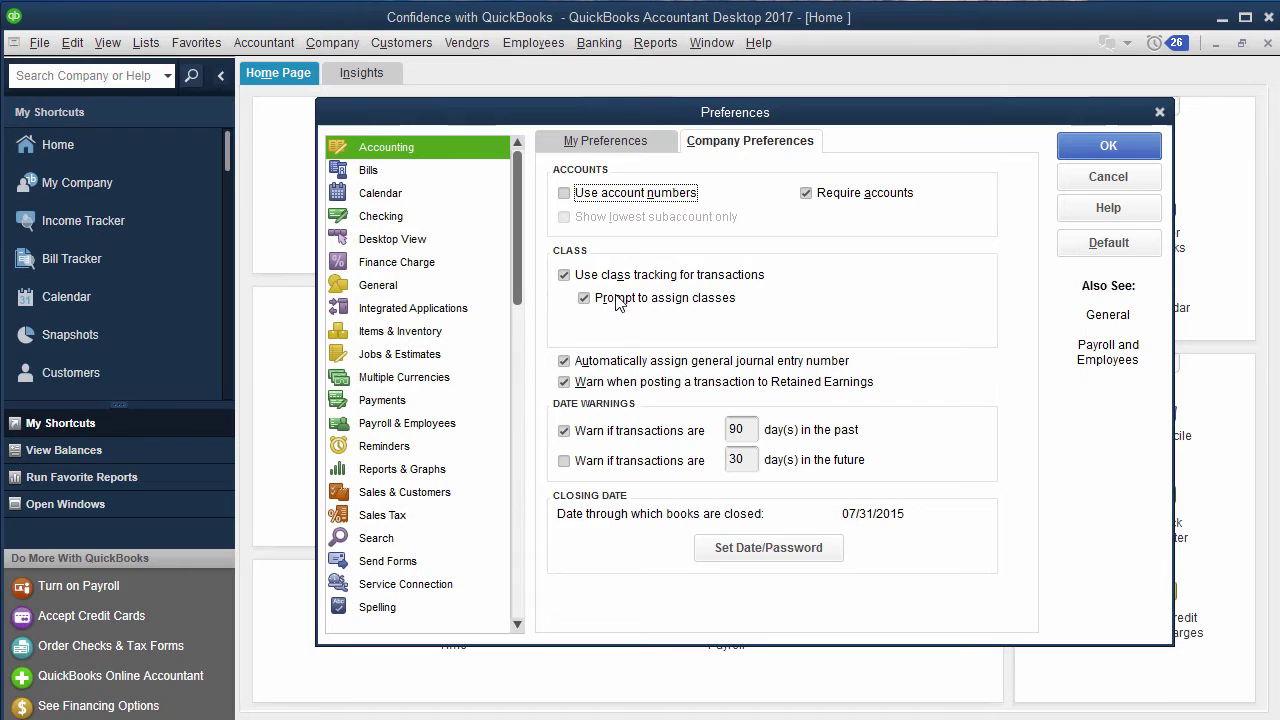
left_click(1108, 146)
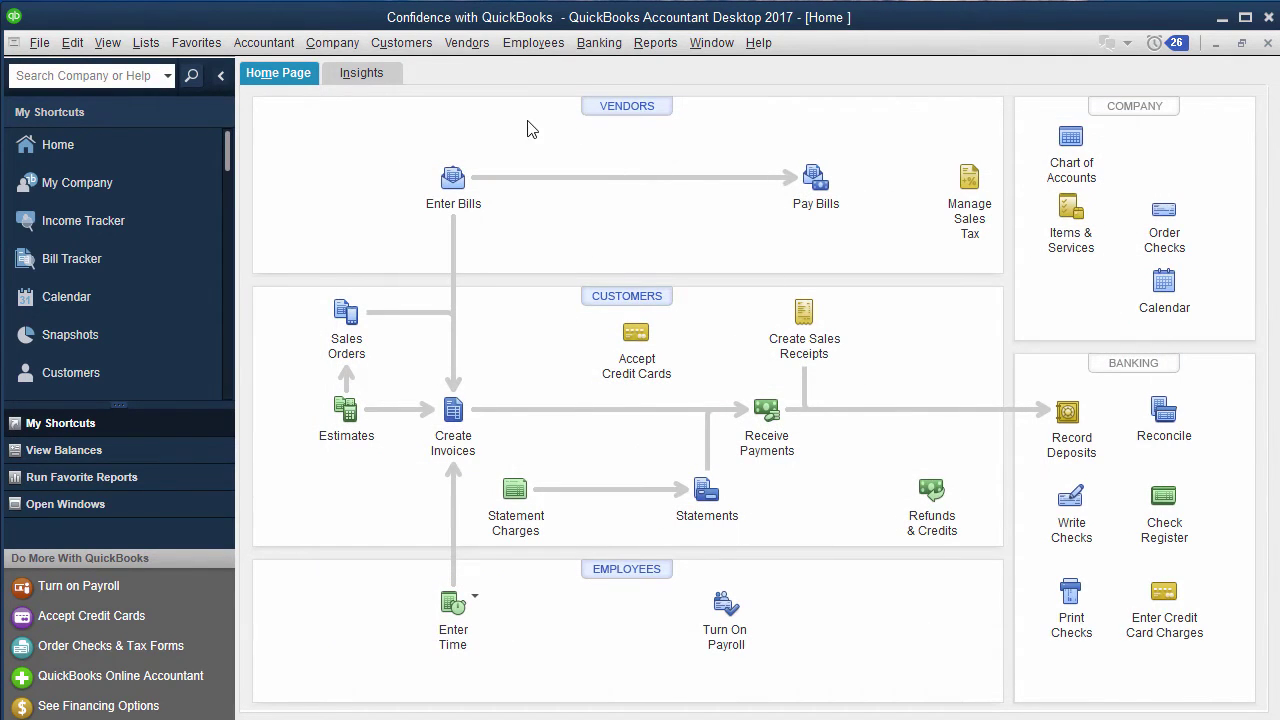
Review the Class List and the commands available for managing classes, then close the list.
left_click(147, 42)
left_click(173, 189)
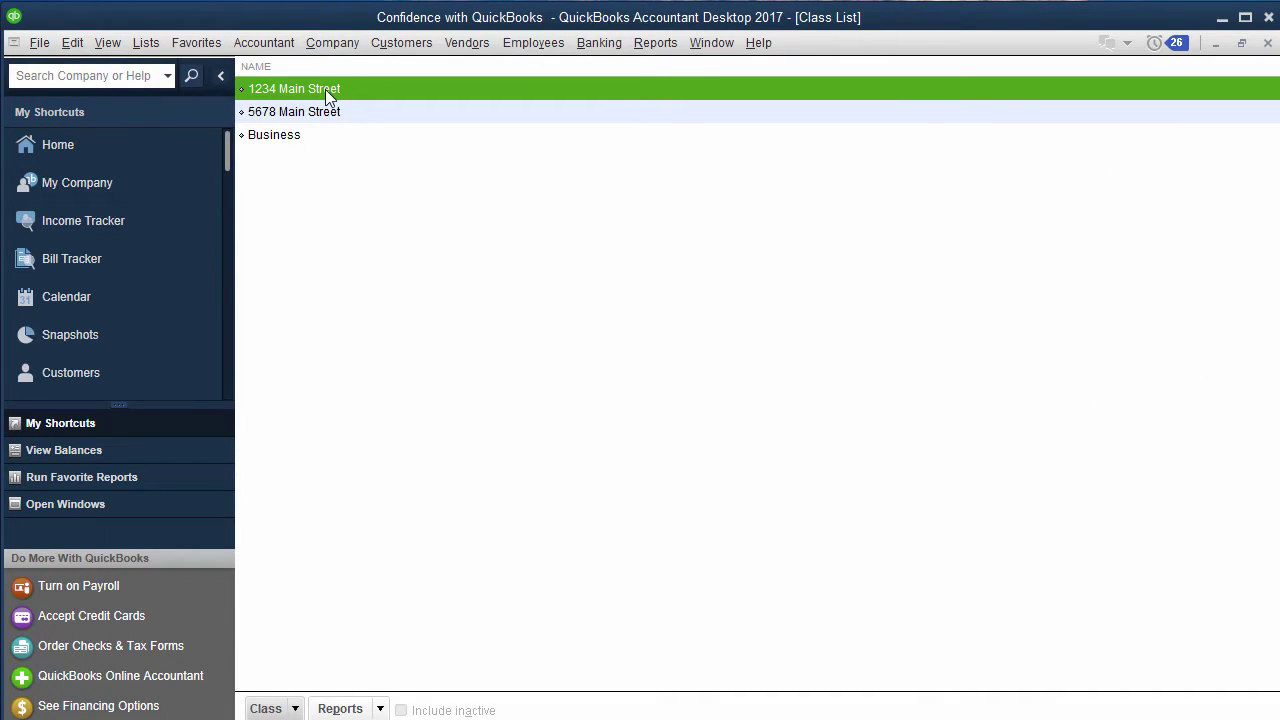
left_click(297, 709)
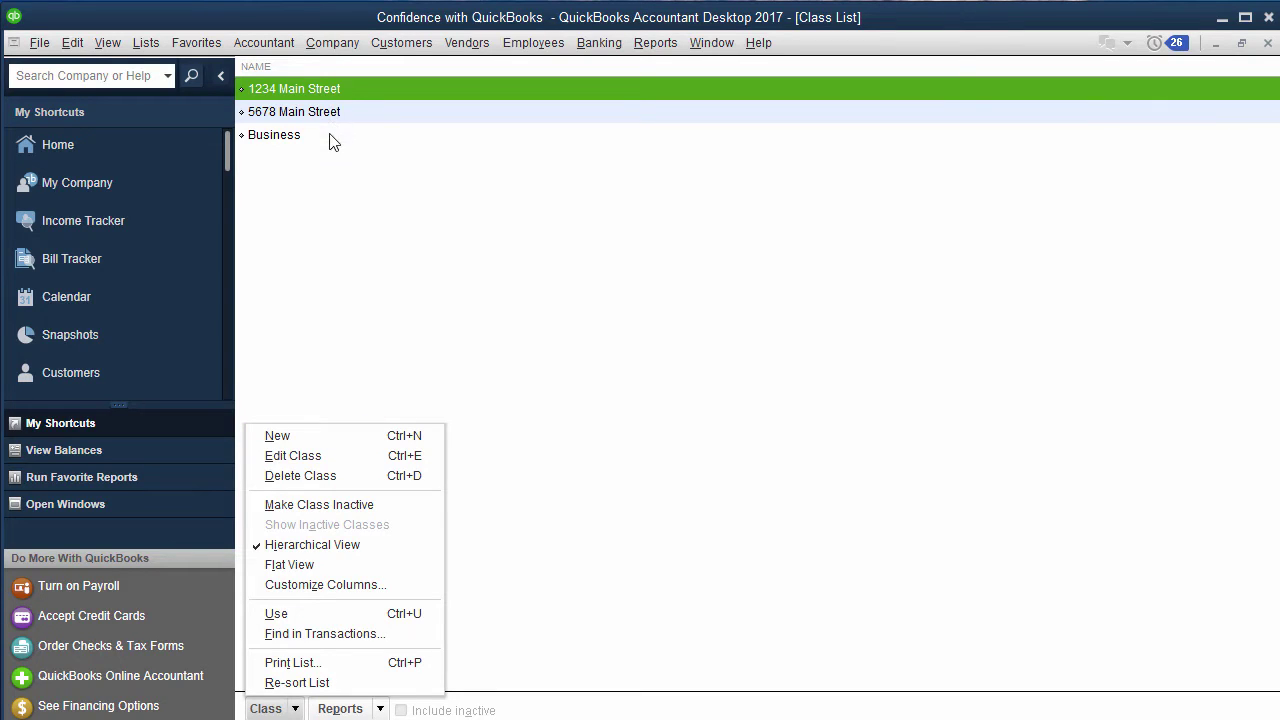
left_click(282, 138)
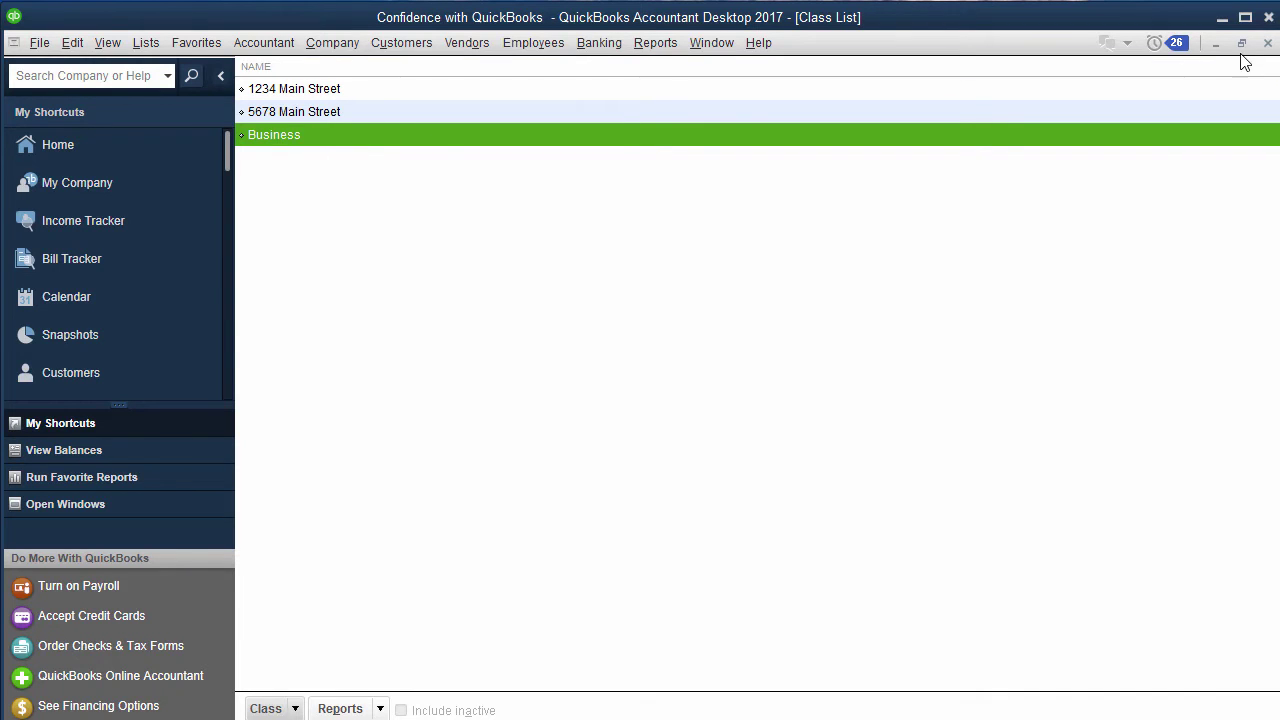
left_click(1265, 45)
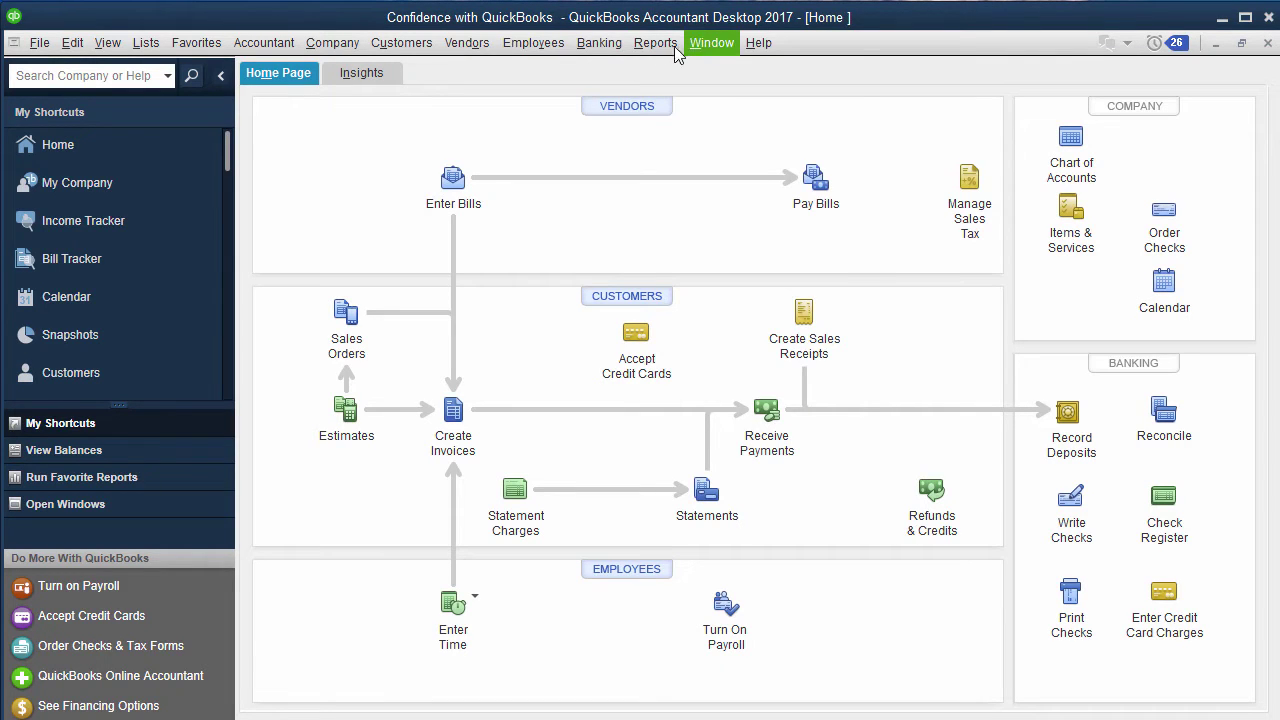
Open the Profit & Loss by Class report.
left_click(656, 45)
mouse_move(763, 225)
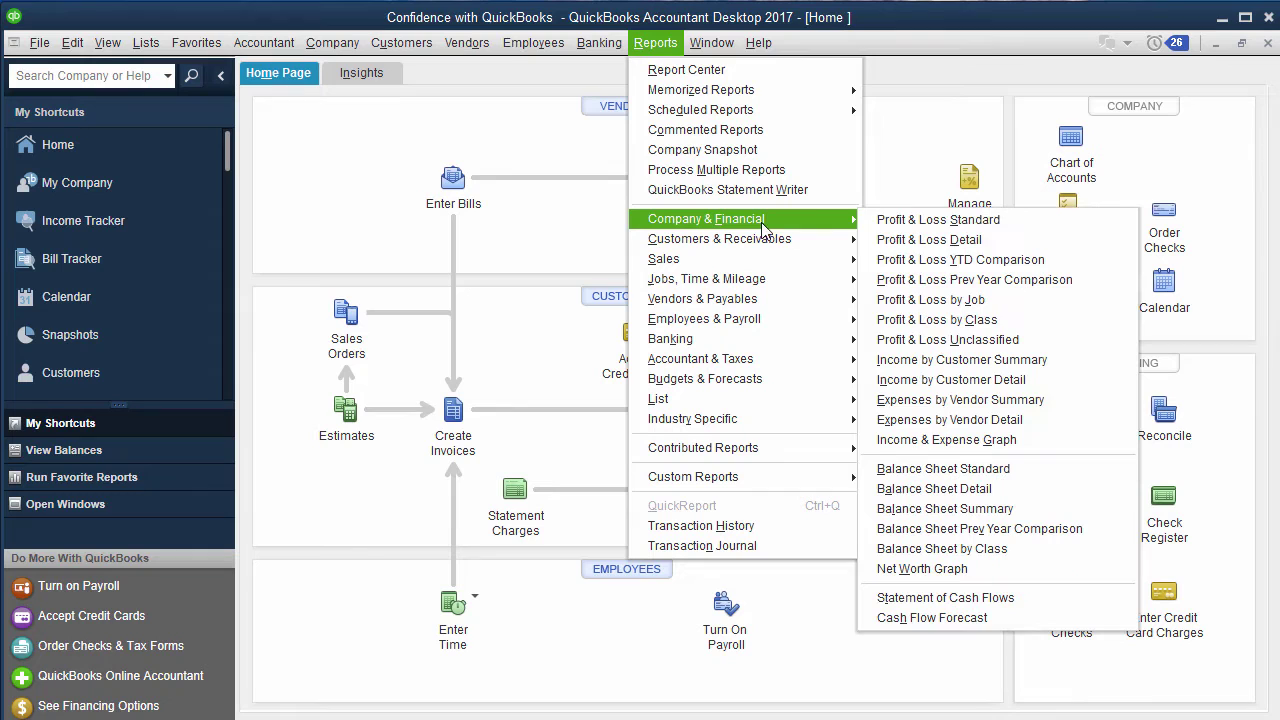
left_click(1008, 322)
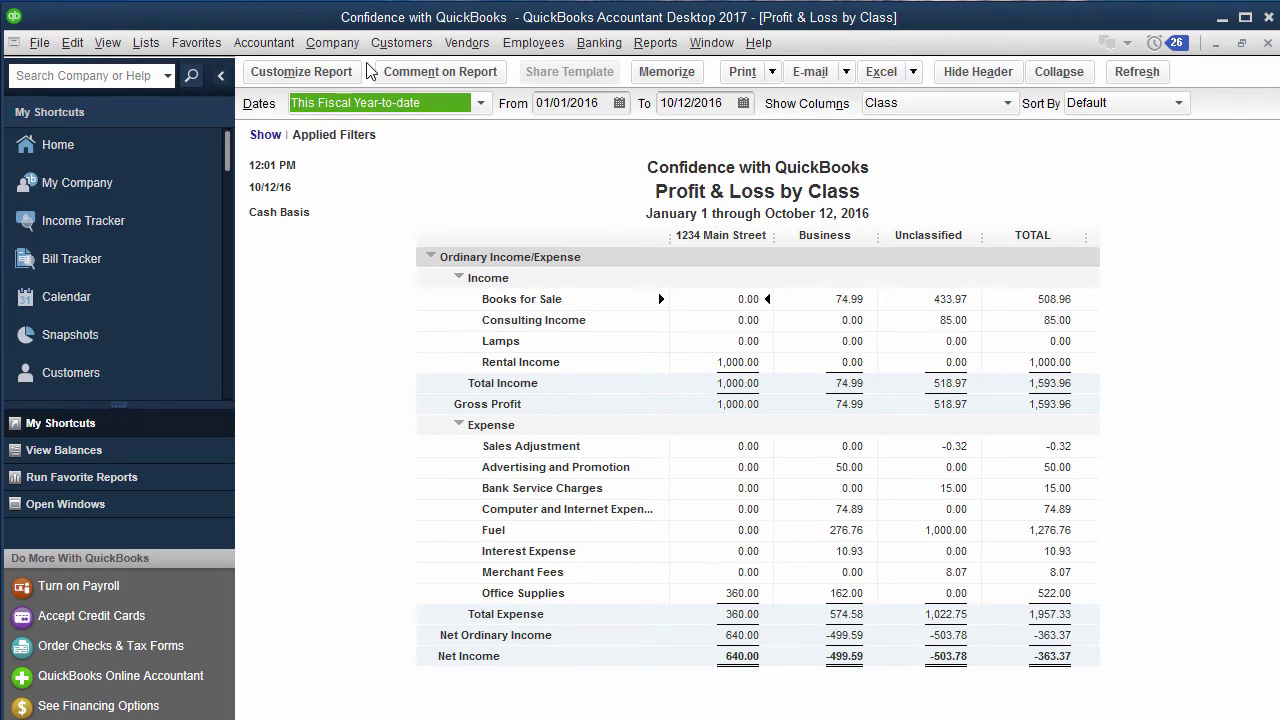
left_click(332, 74)
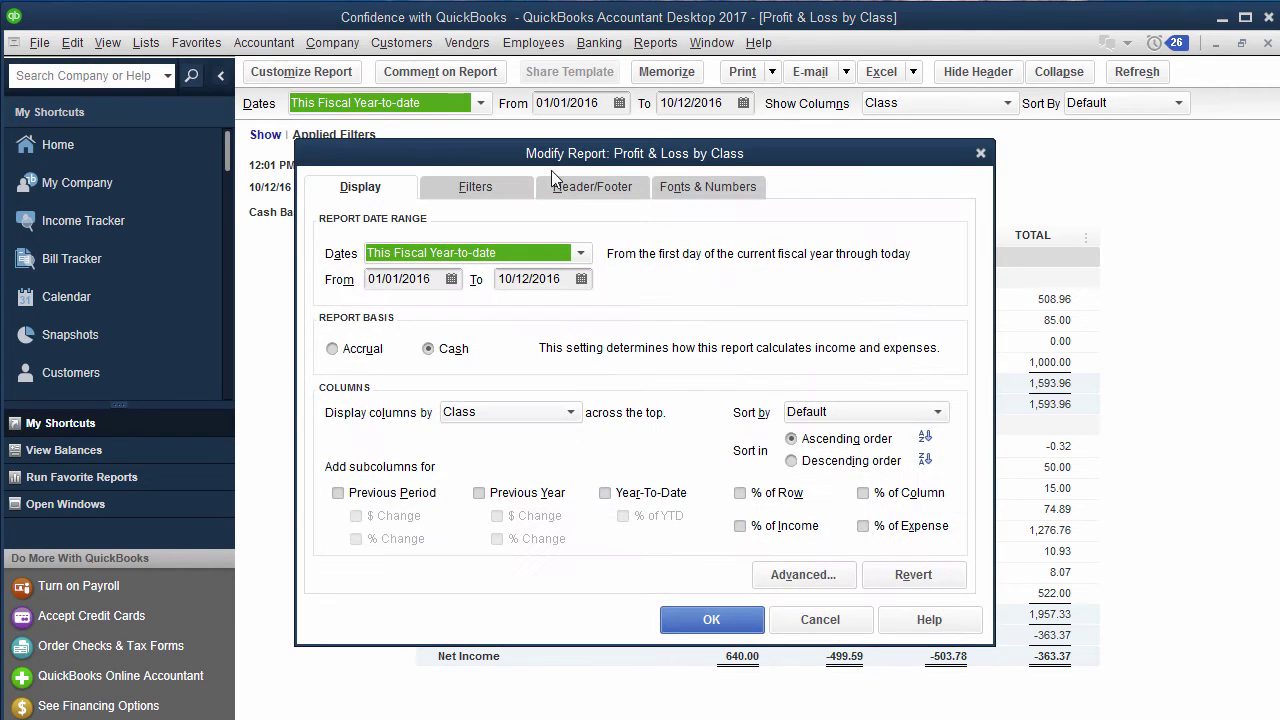
left_click_drag(548, 152, 376, 141)
left_click(292, 177)
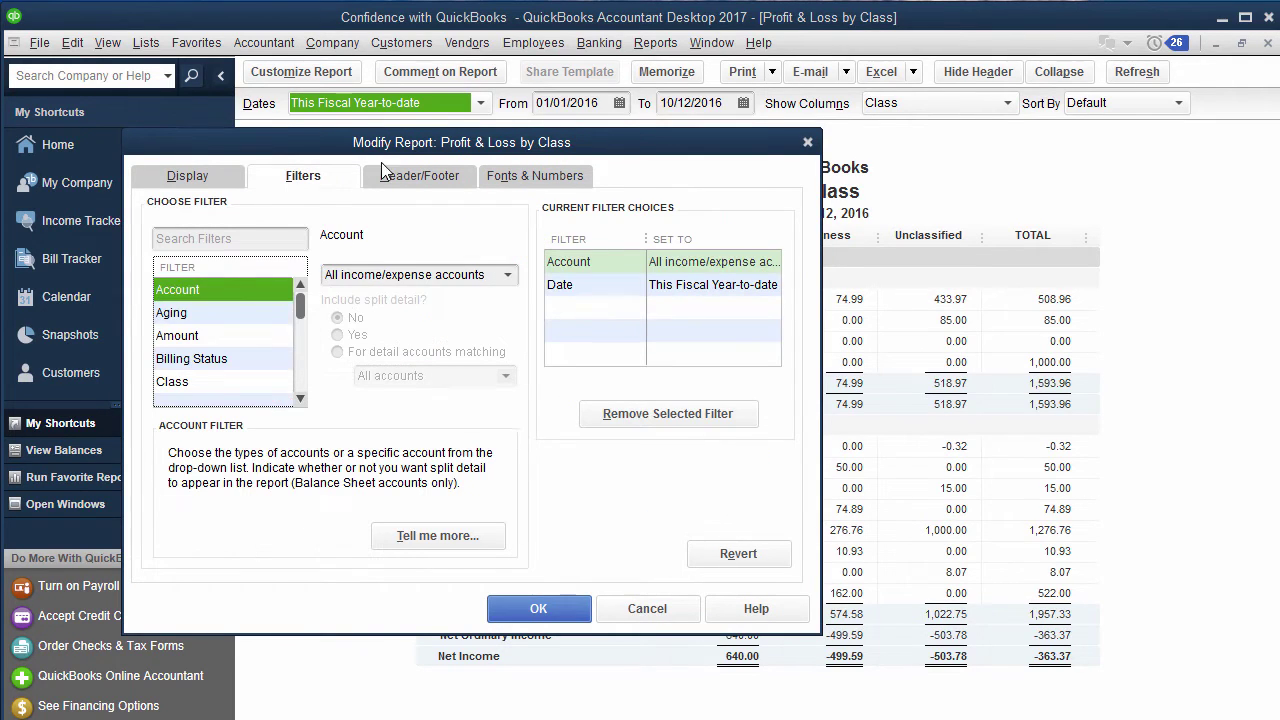
scroll(237, 389, "down", 3)
scroll(240, 375, "up", 3)
left_click(237, 378)
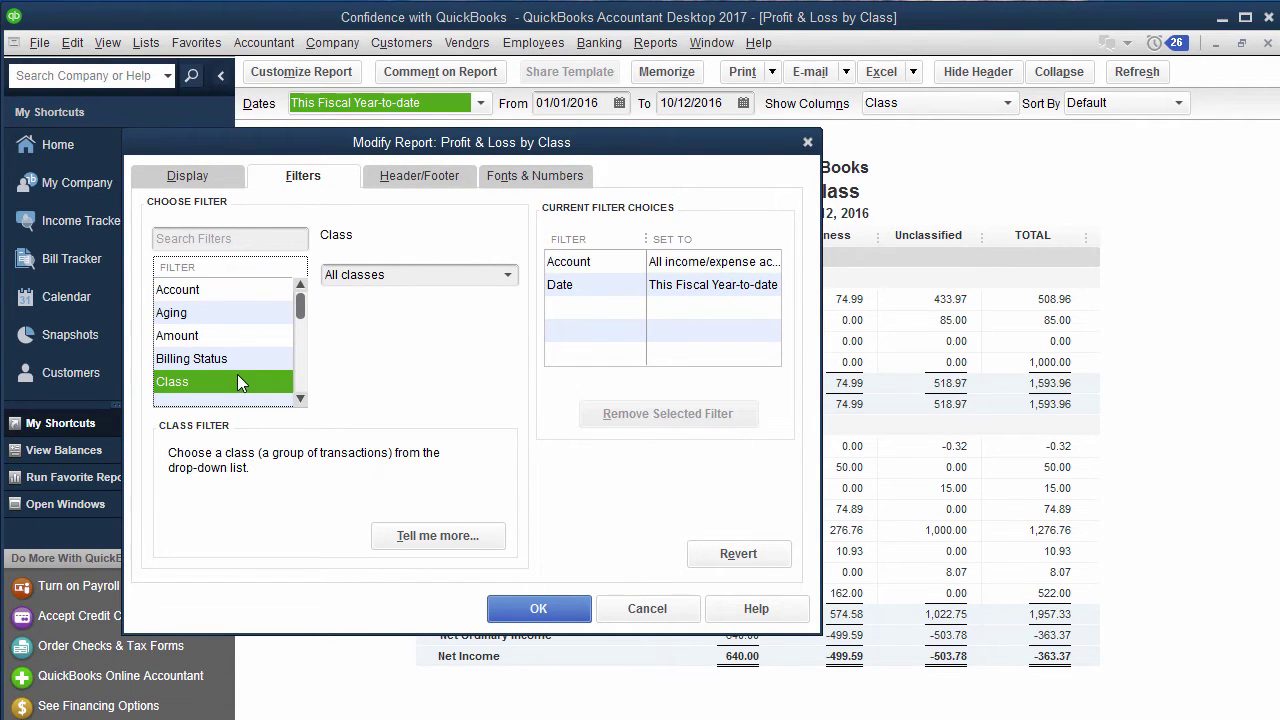
left_click(638, 608)
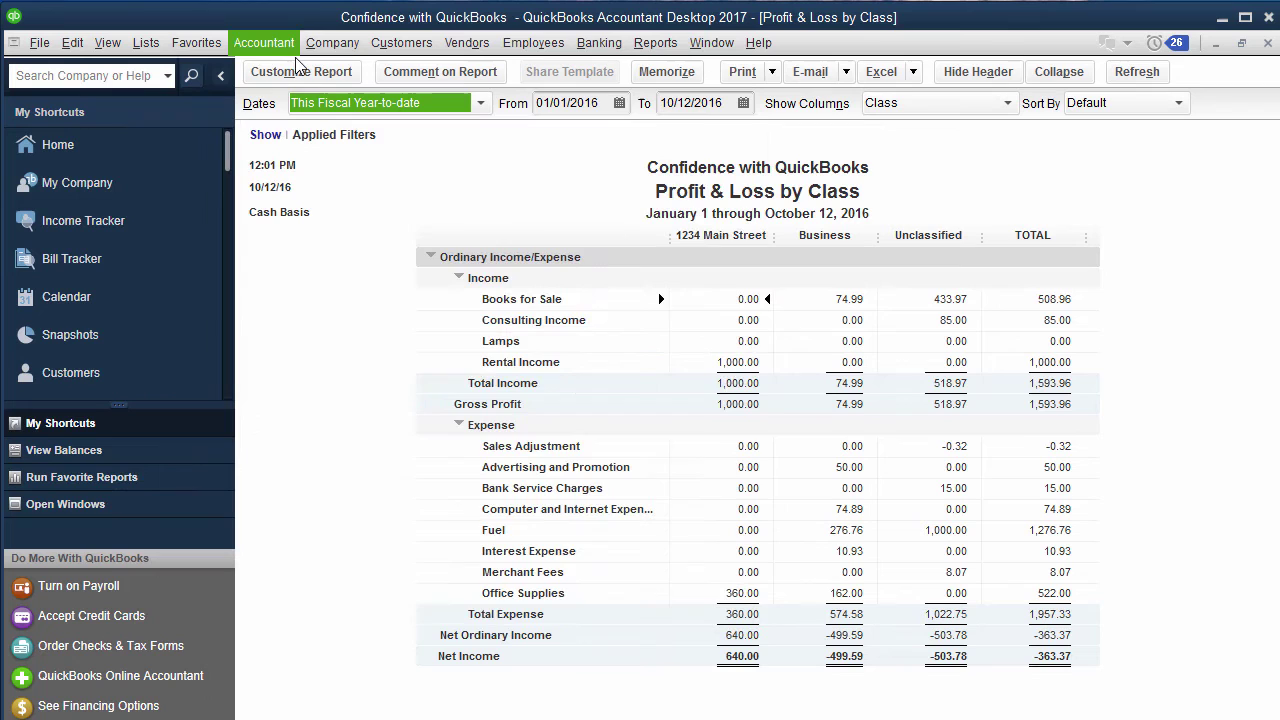
Filter the Profit & Loss by Class report to the 1234 Main Street class.
left_click(303, 73)
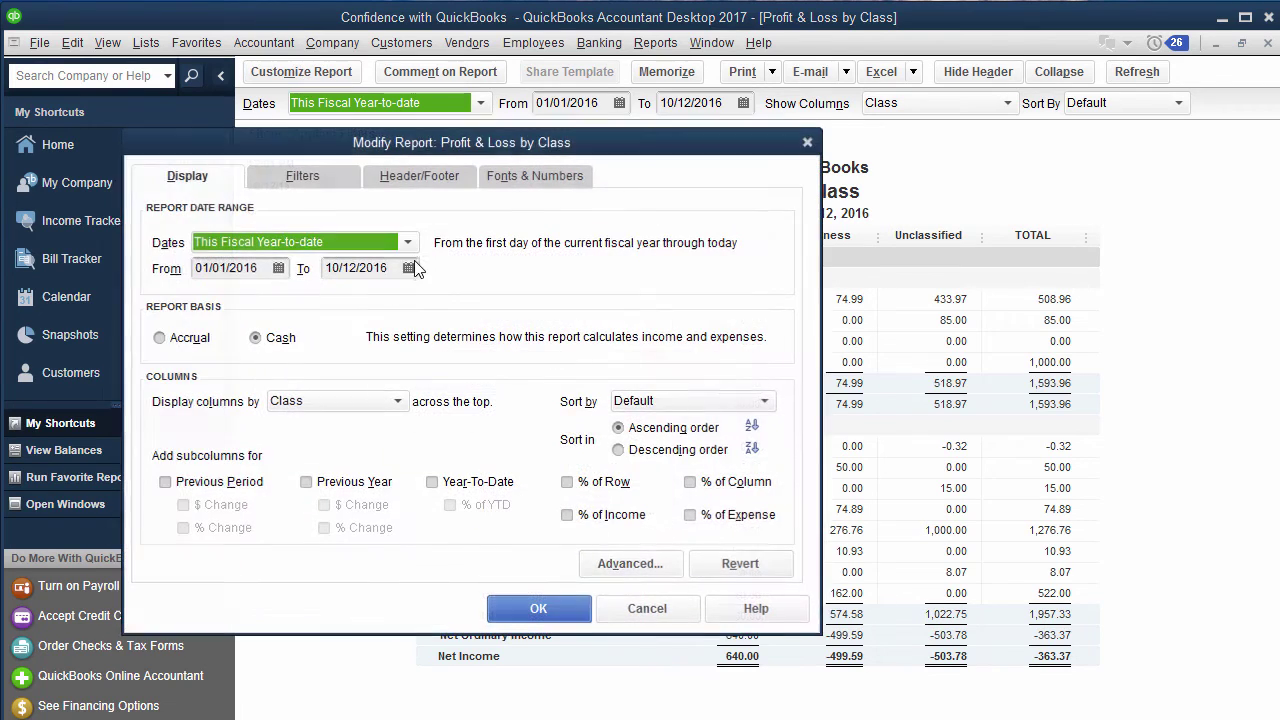
left_click(330, 178)
left_click(226, 381)
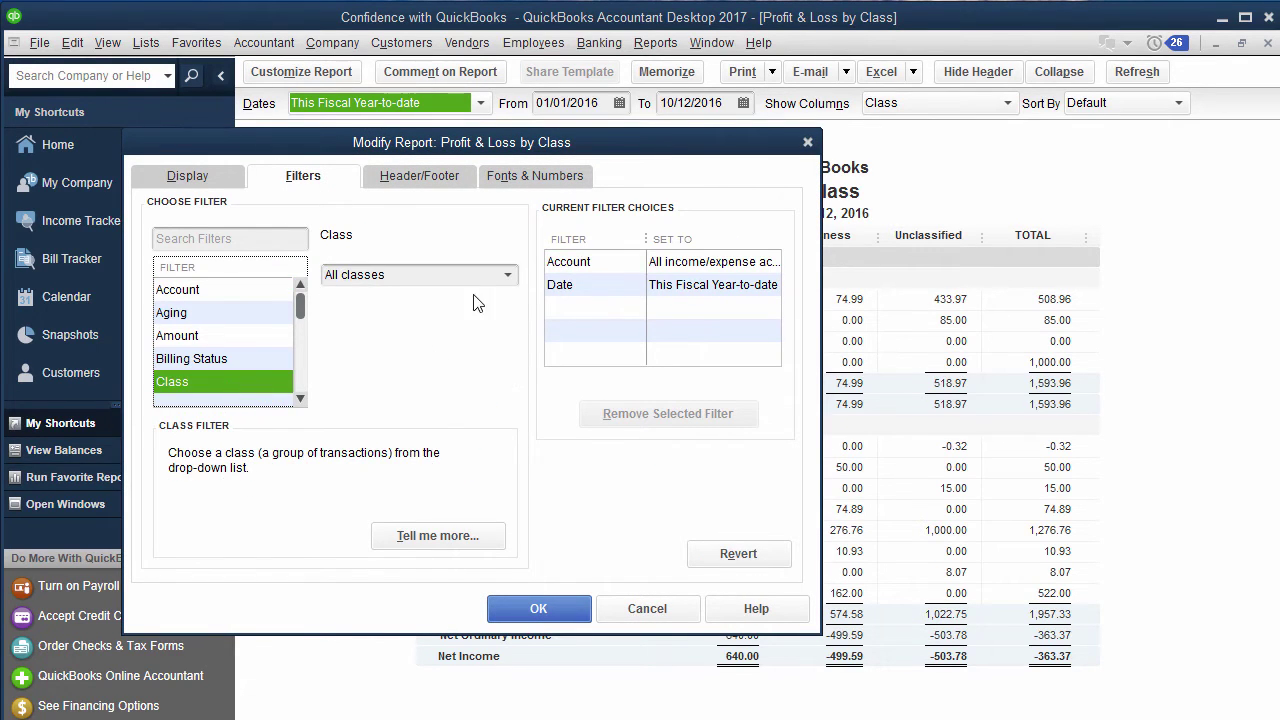
left_click(510, 280)
left_click(385, 373)
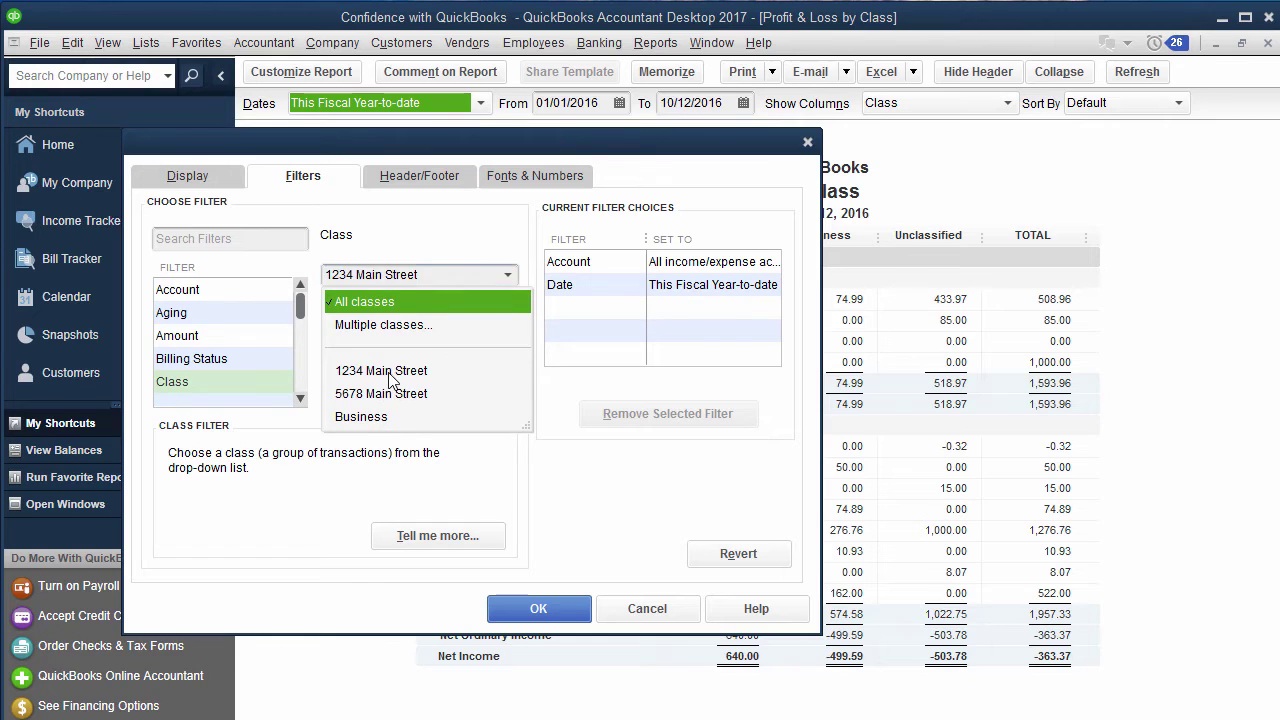
left_click(530, 608)
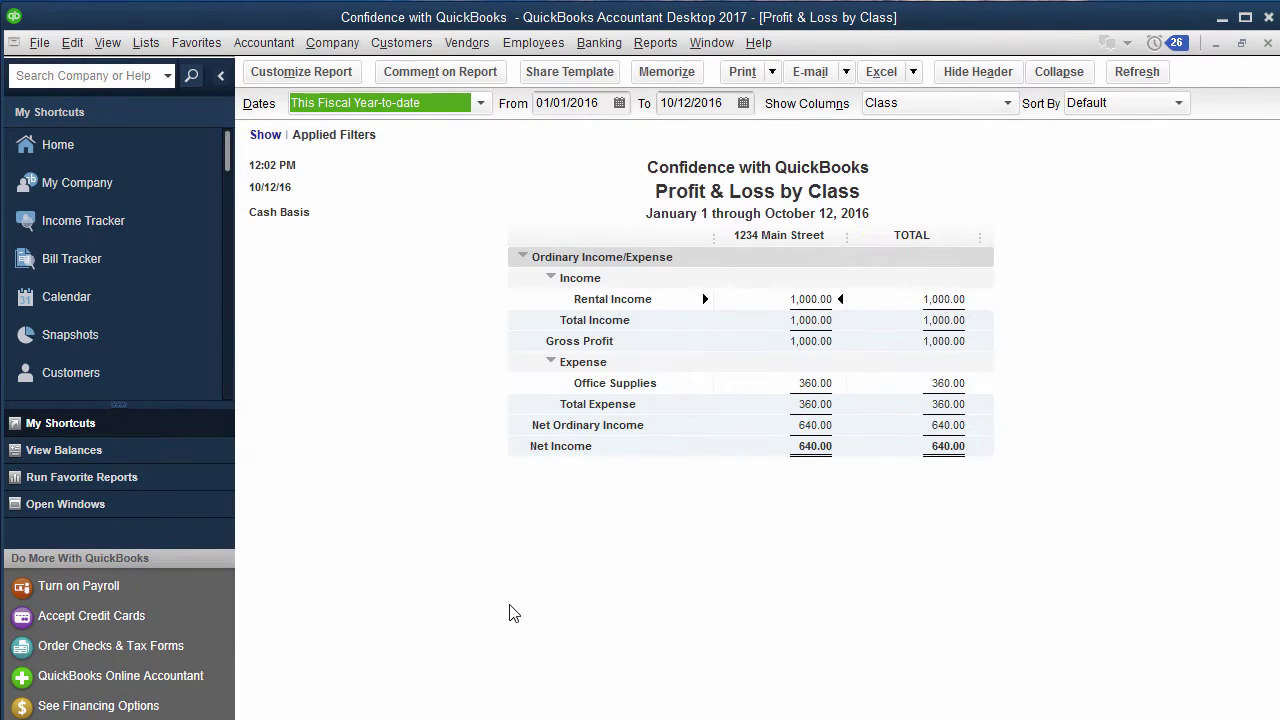
Change the report title in the header to "Profit & Loss 1234 Main Street".
left_click(300, 72)
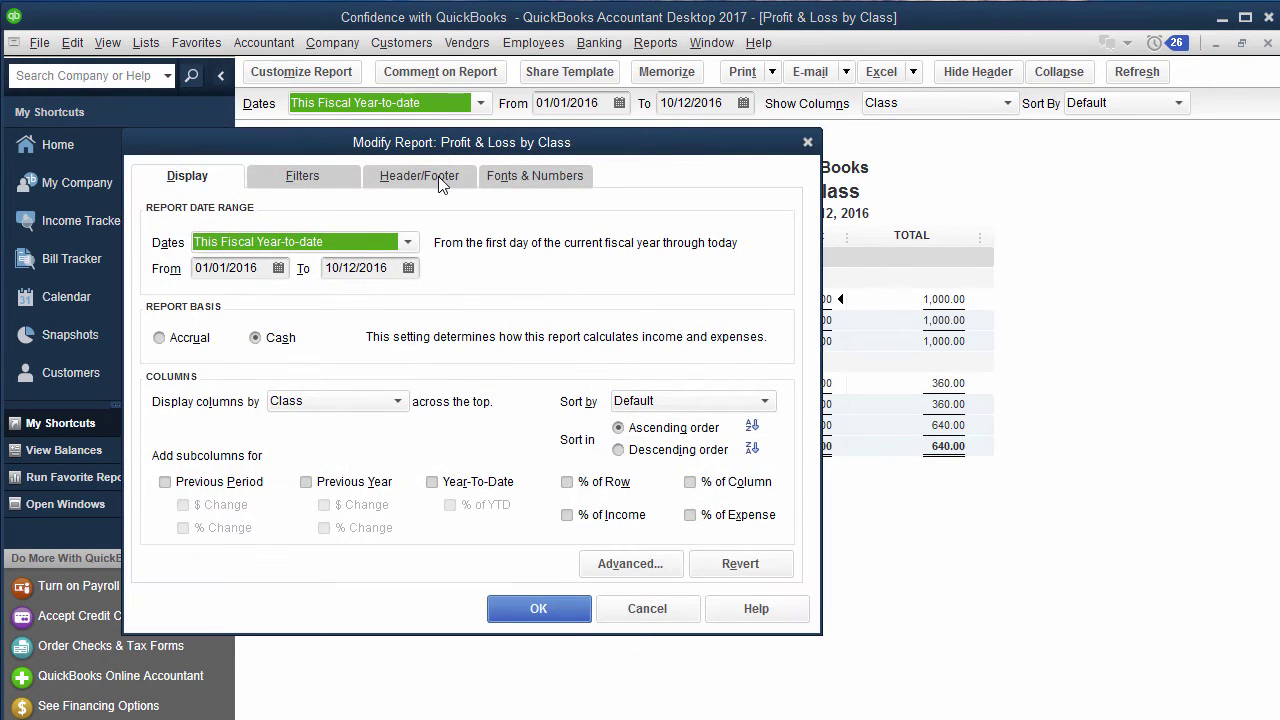
left_click(438, 176)
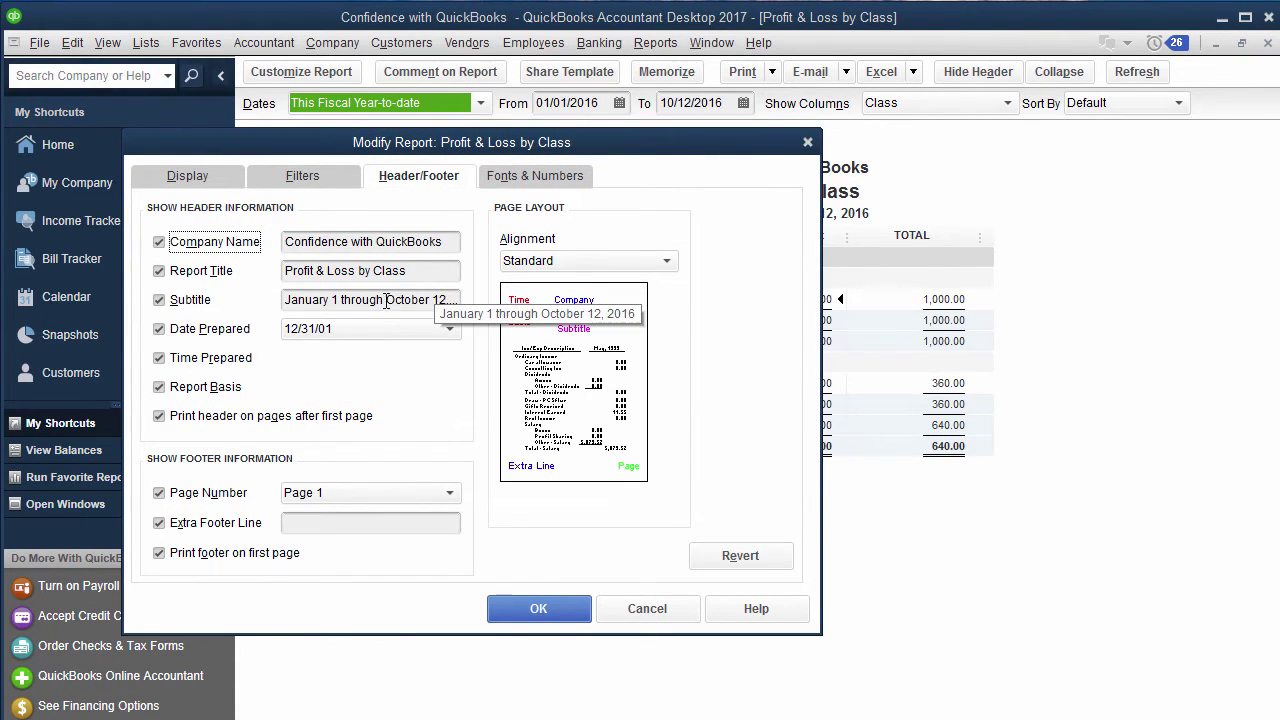
left_click(407, 271)
left_click_drag(407, 273, 370, 276)
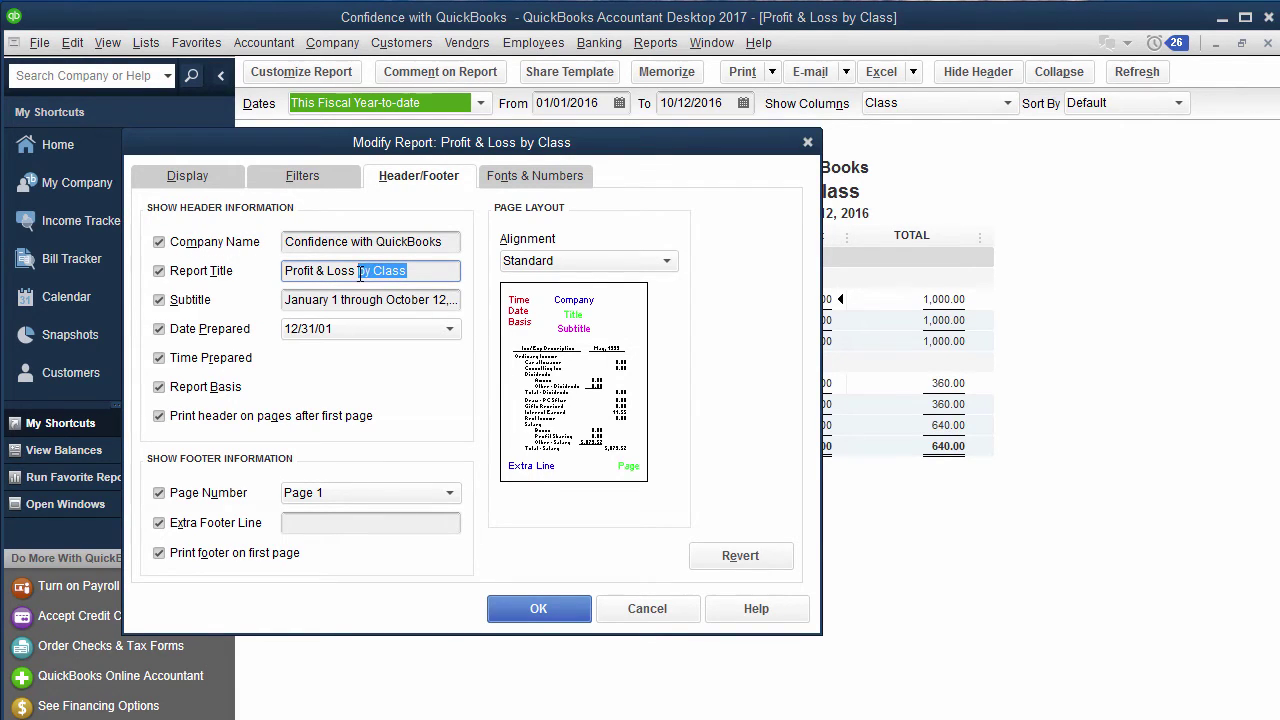
key("BackSpace")
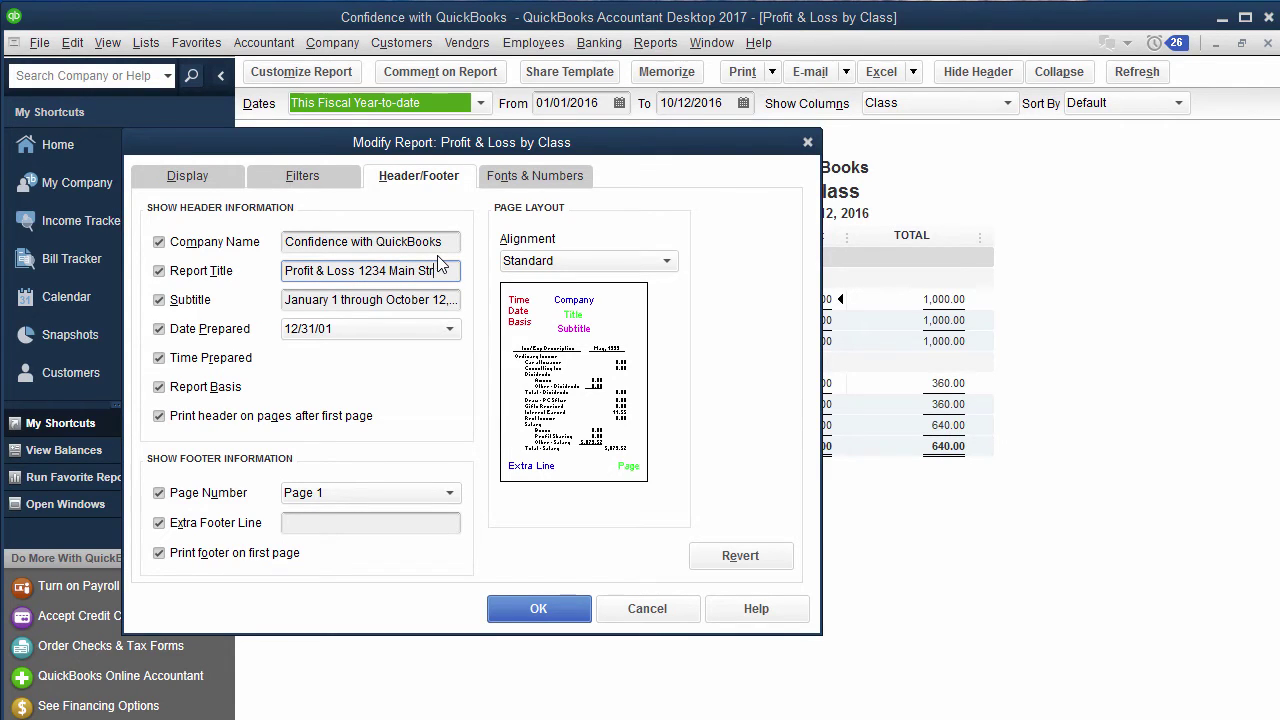
left_click(578, 610)
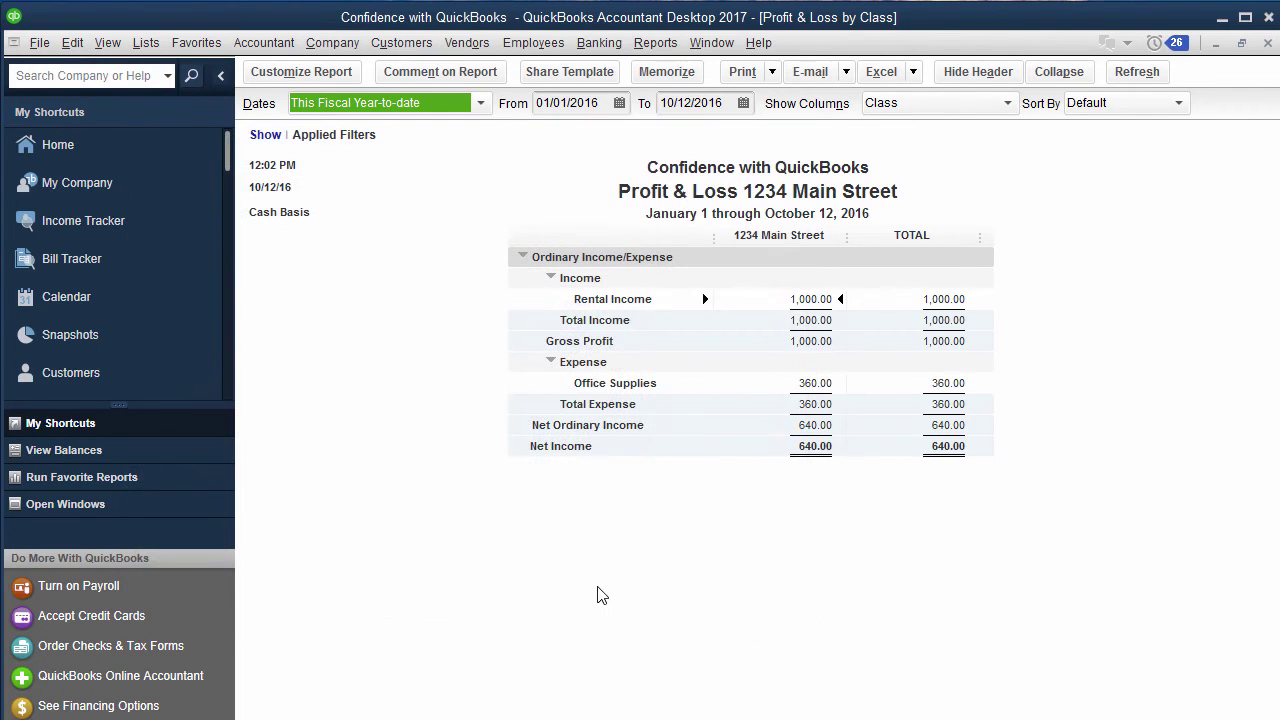
left_click(486, 106)
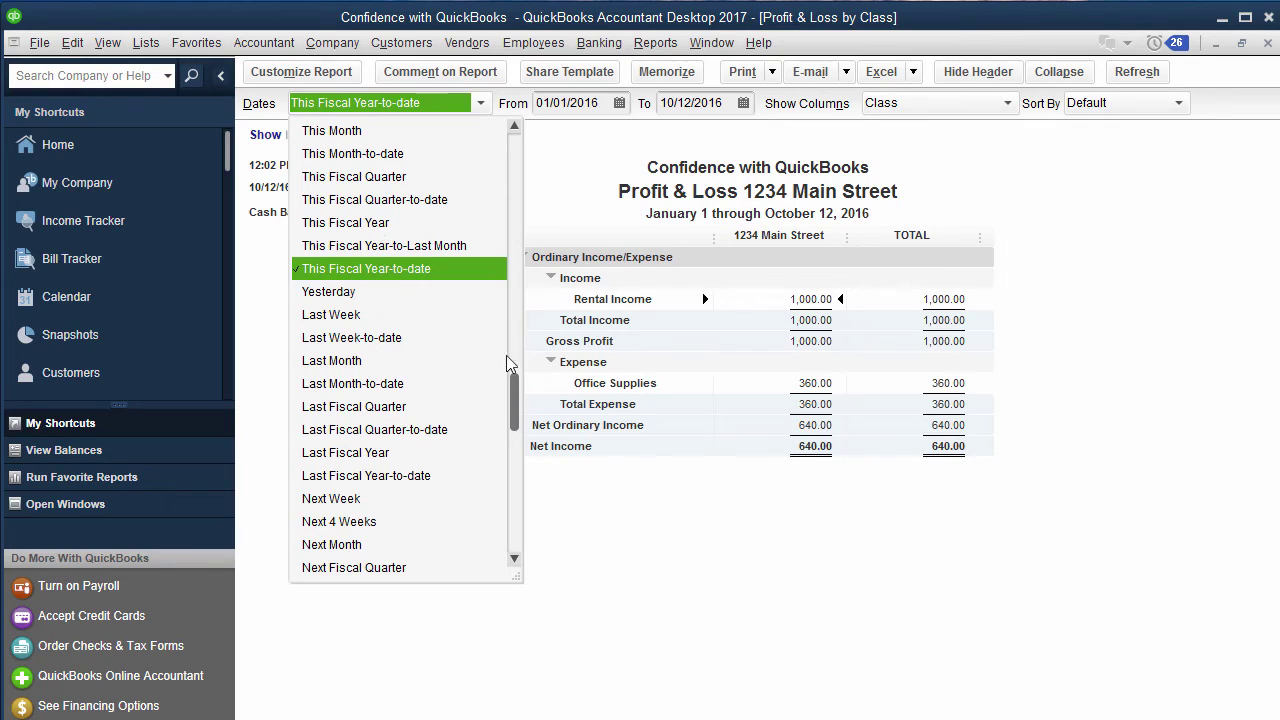
left_click(565, 234)
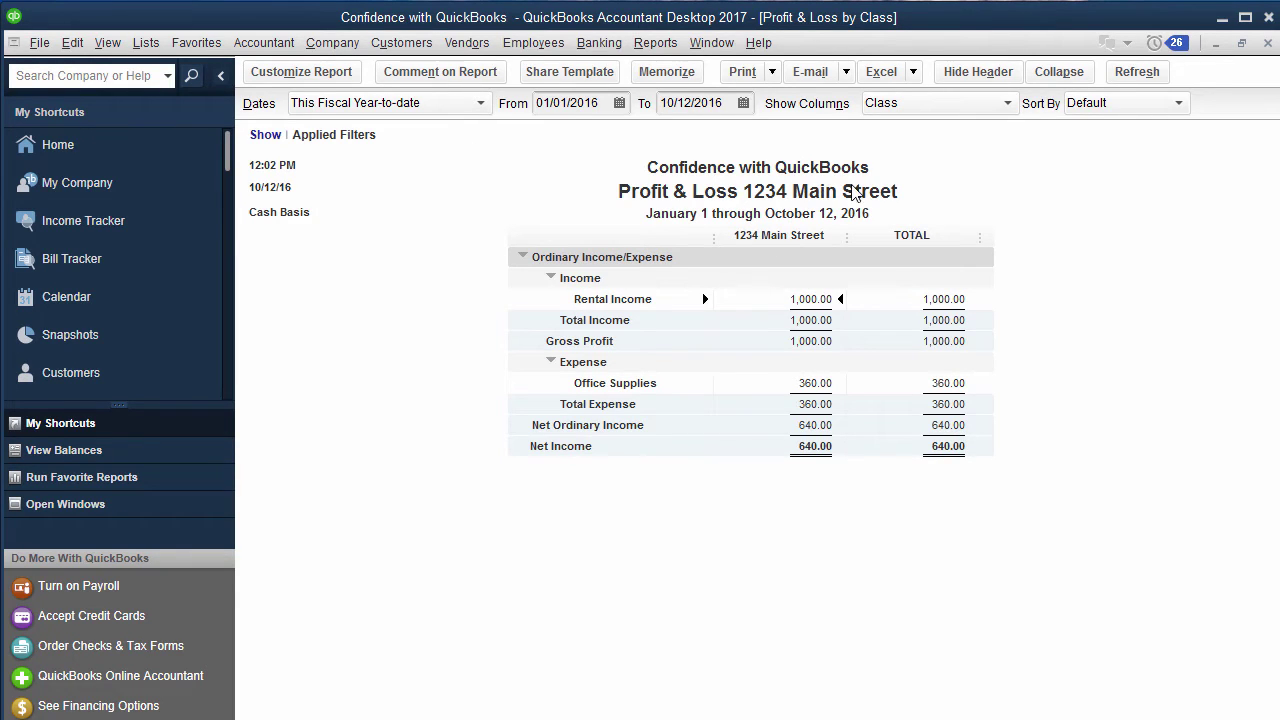
Memorize the report as "Profit & Loss 1234 Main Street" without saving it in a memorized report group.
left_click(667, 74)
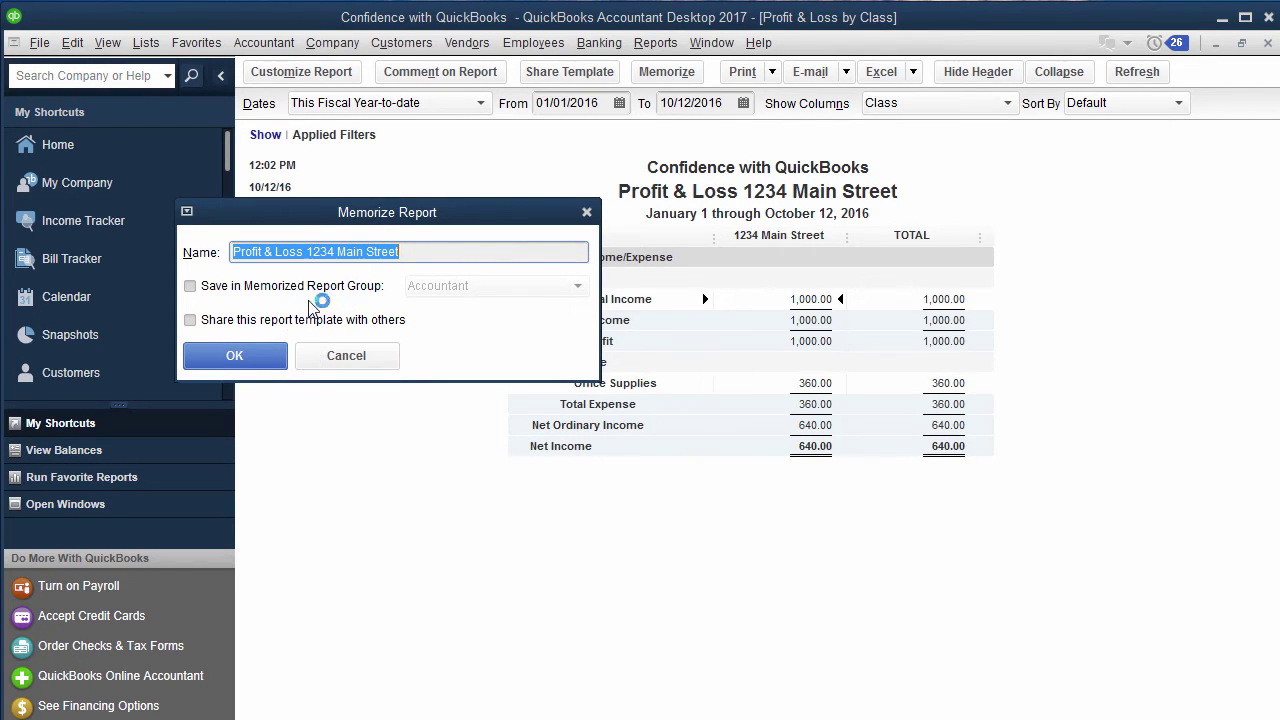
left_click(372, 292)
left_click(577, 286)
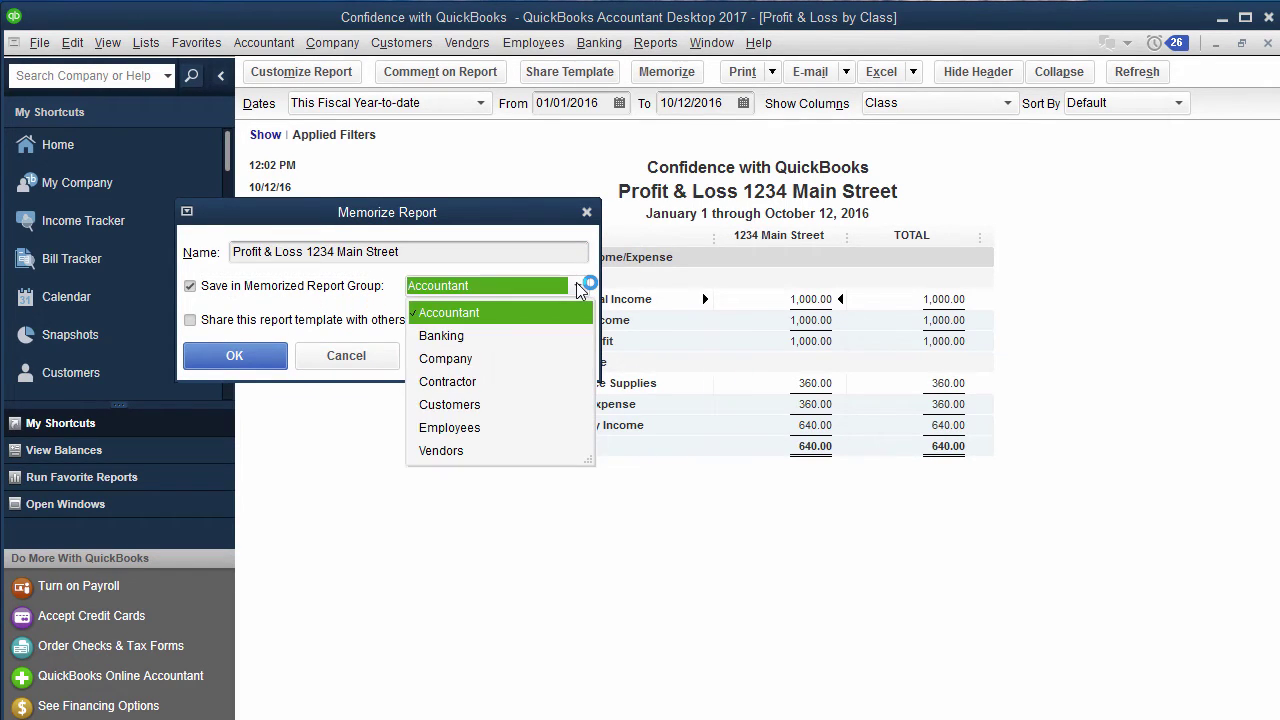
left_click(577, 286)
left_click(215, 289)
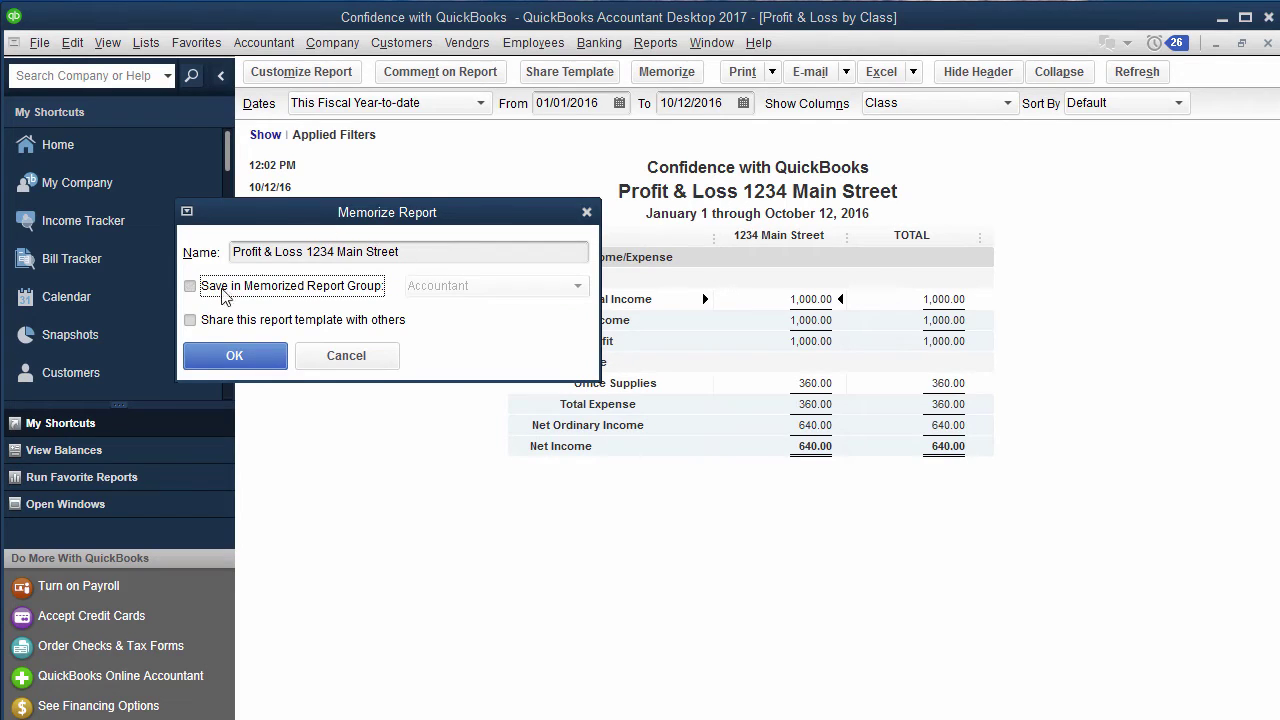
left_click(234, 356)
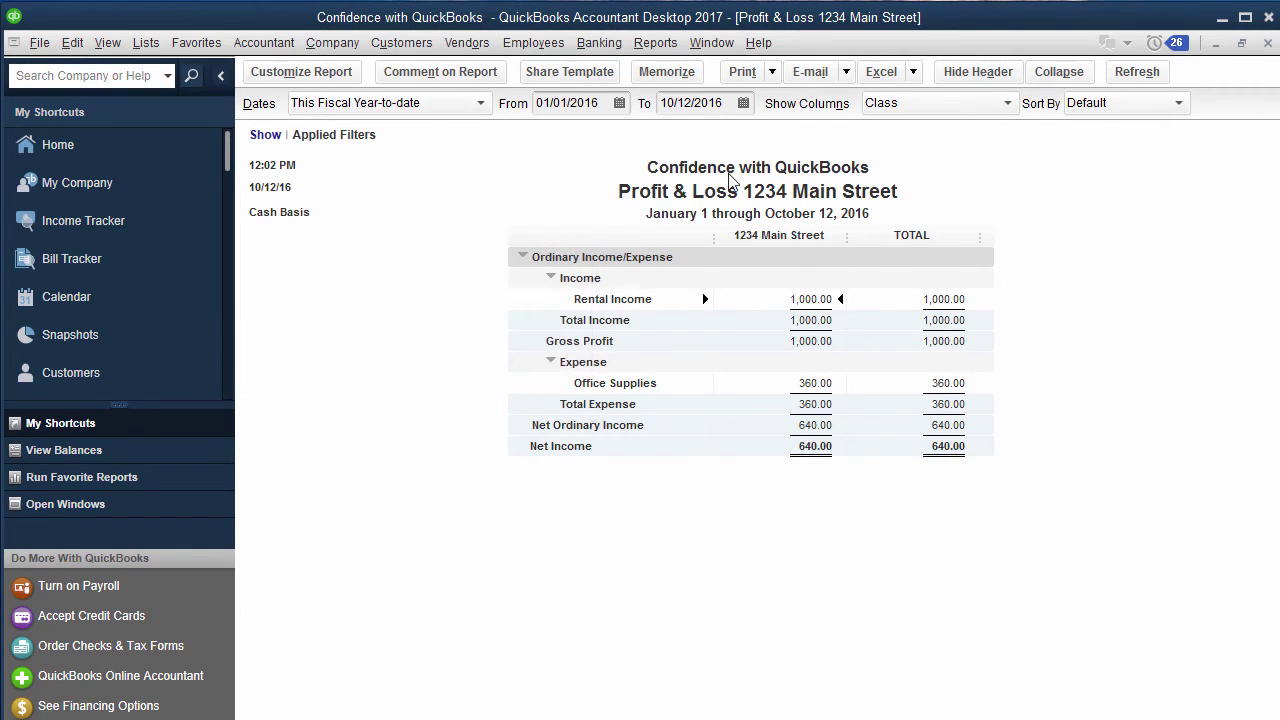
Open the memorized Profit & Loss 1234 Main Street report and set its date range to This Month.
left_click(656, 43)
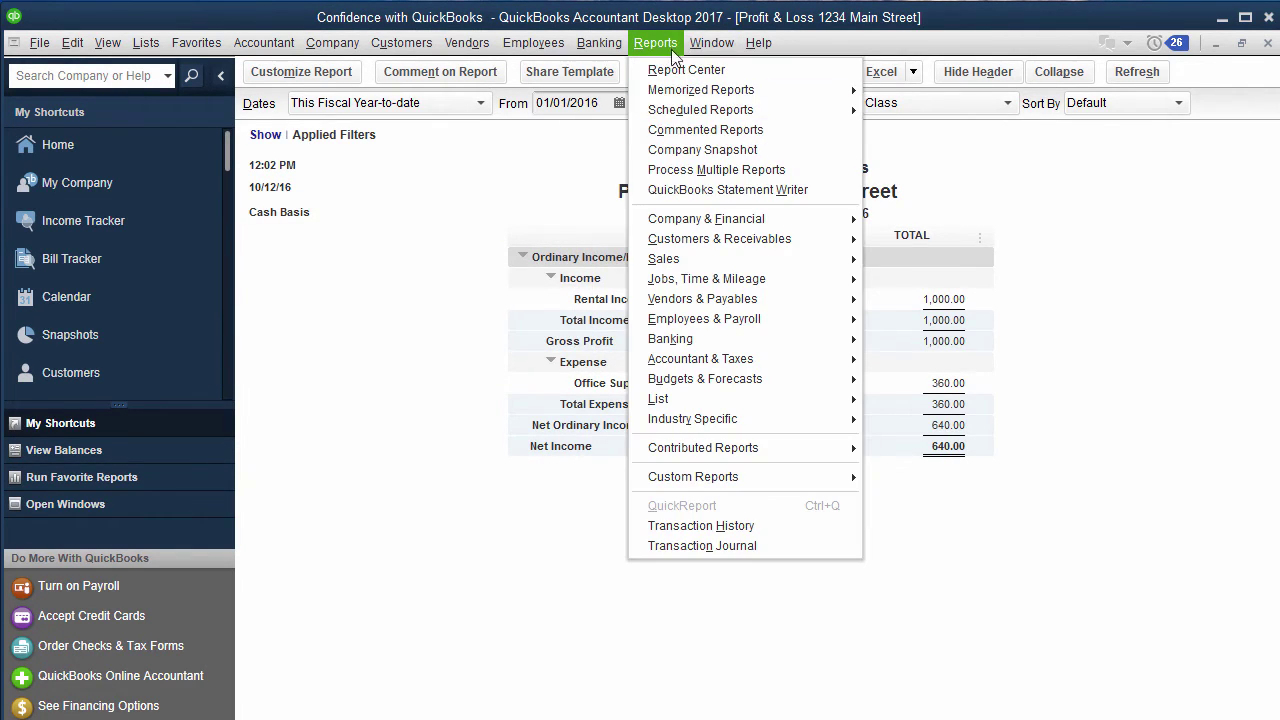
mouse_move(688, 91)
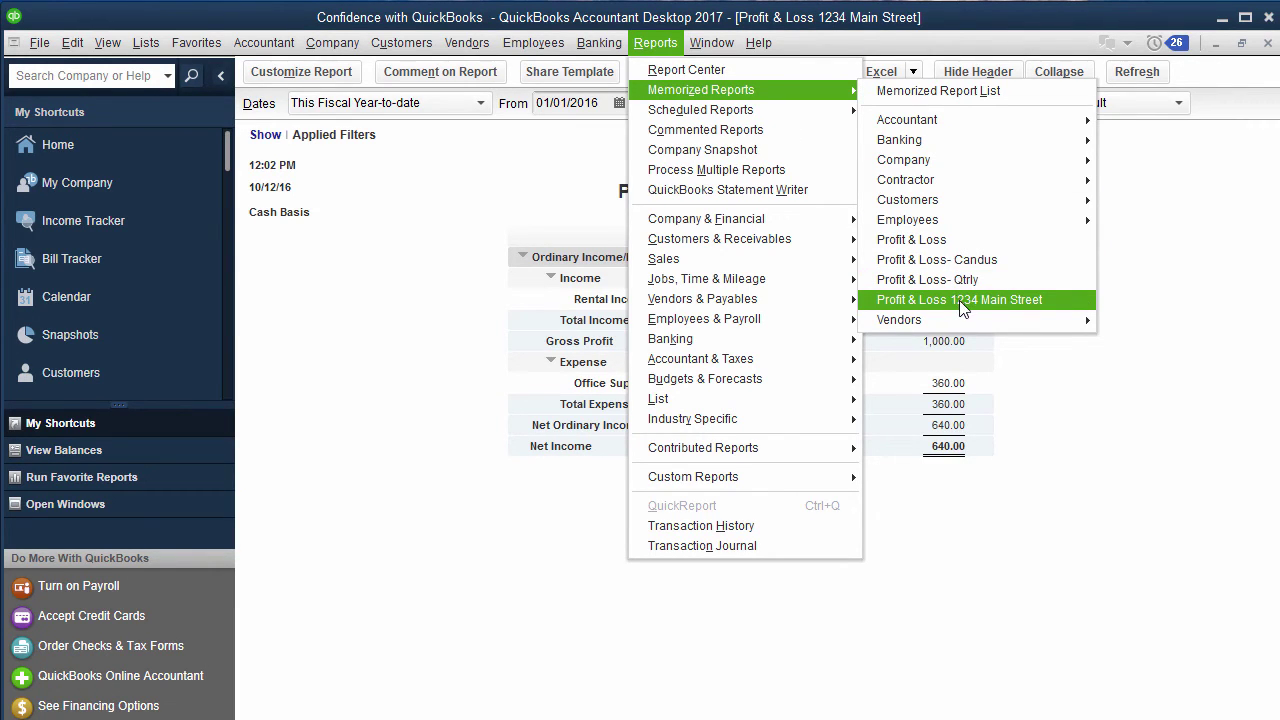
left_click(1014, 297)
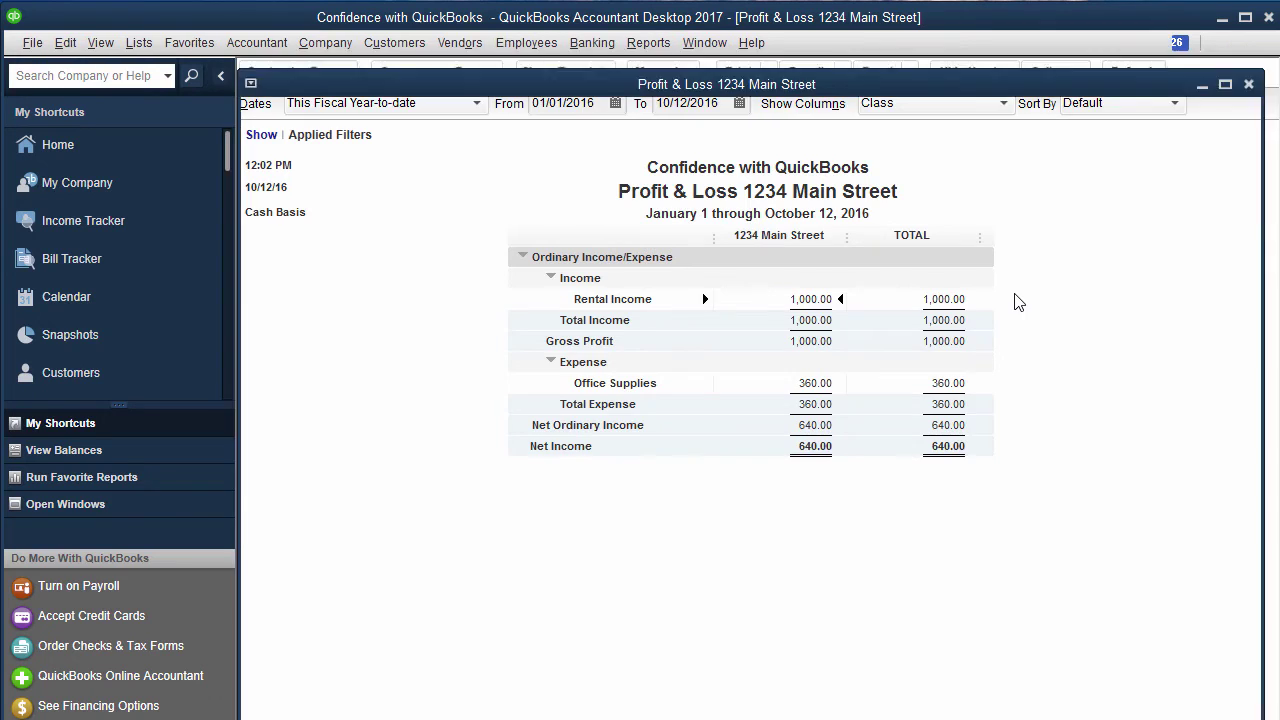
left_click(480, 103)
left_click(357, 136)
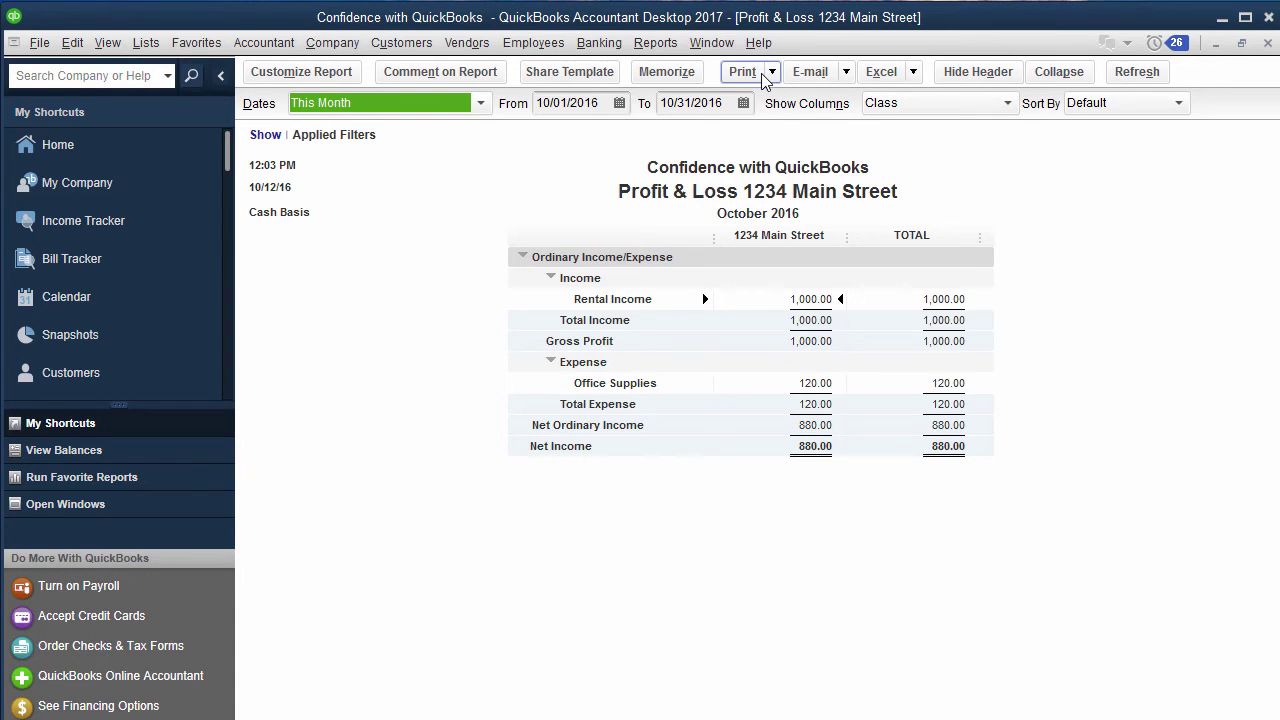
Change the report's class filter to Business and set its date range to This Fiscal Year-to-date.
left_click(301, 72)
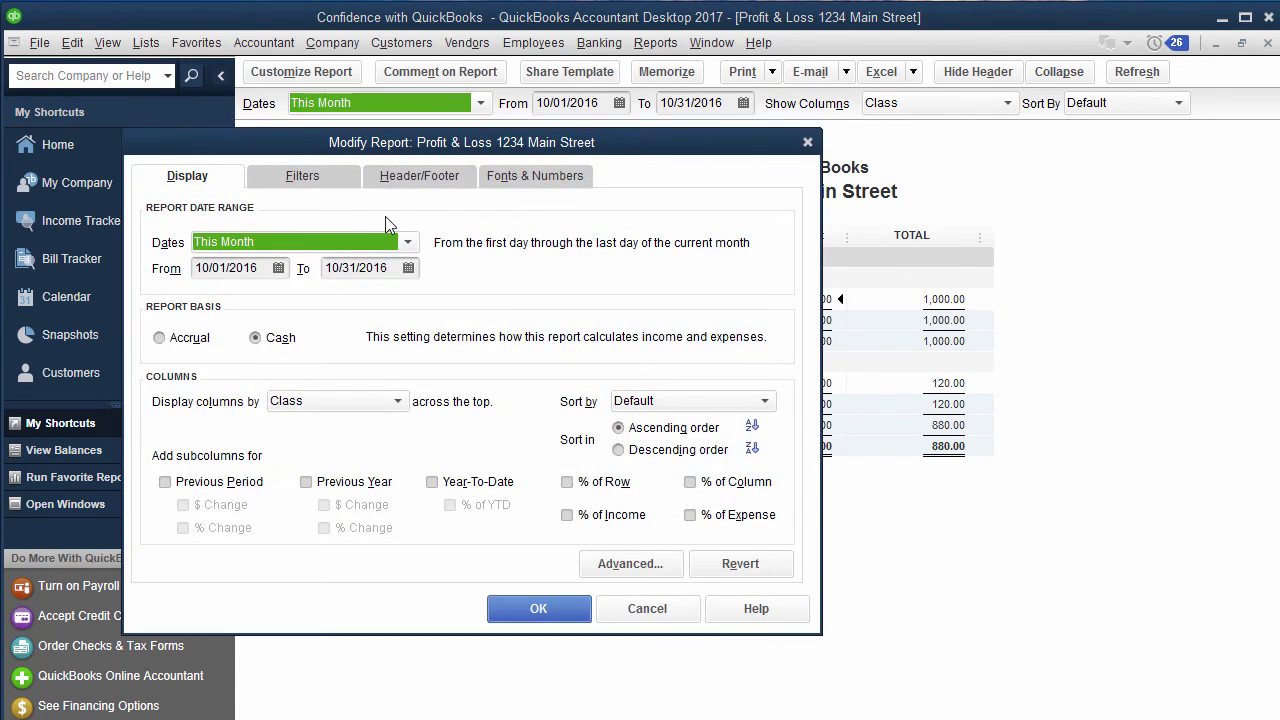
left_click(347, 176)
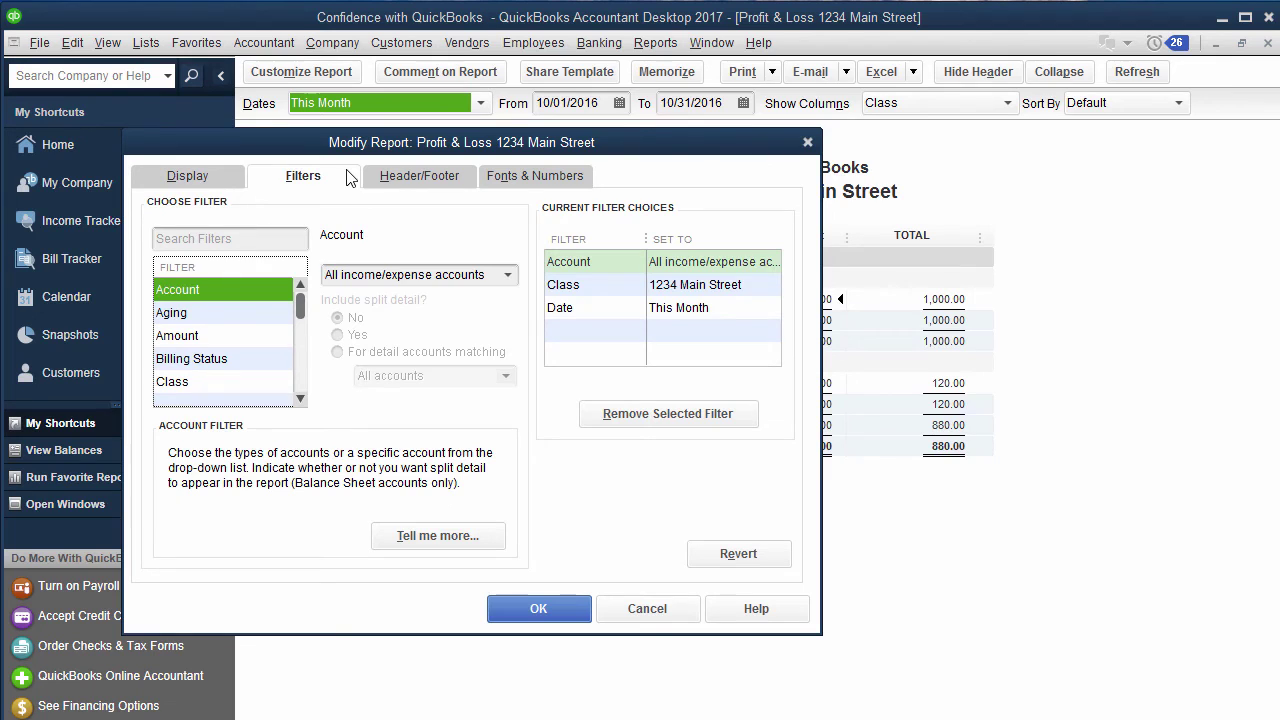
left_click(194, 383)
left_click(508, 277)
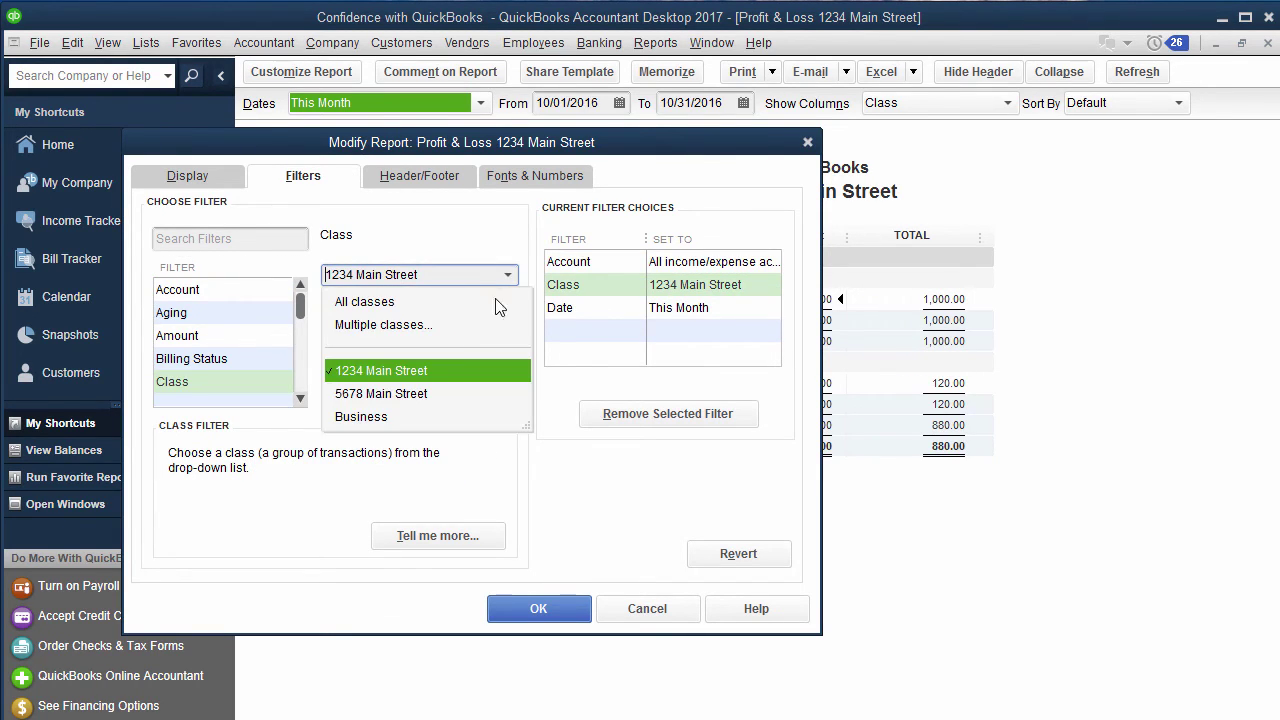
left_click(412, 414)
left_click(533, 608)
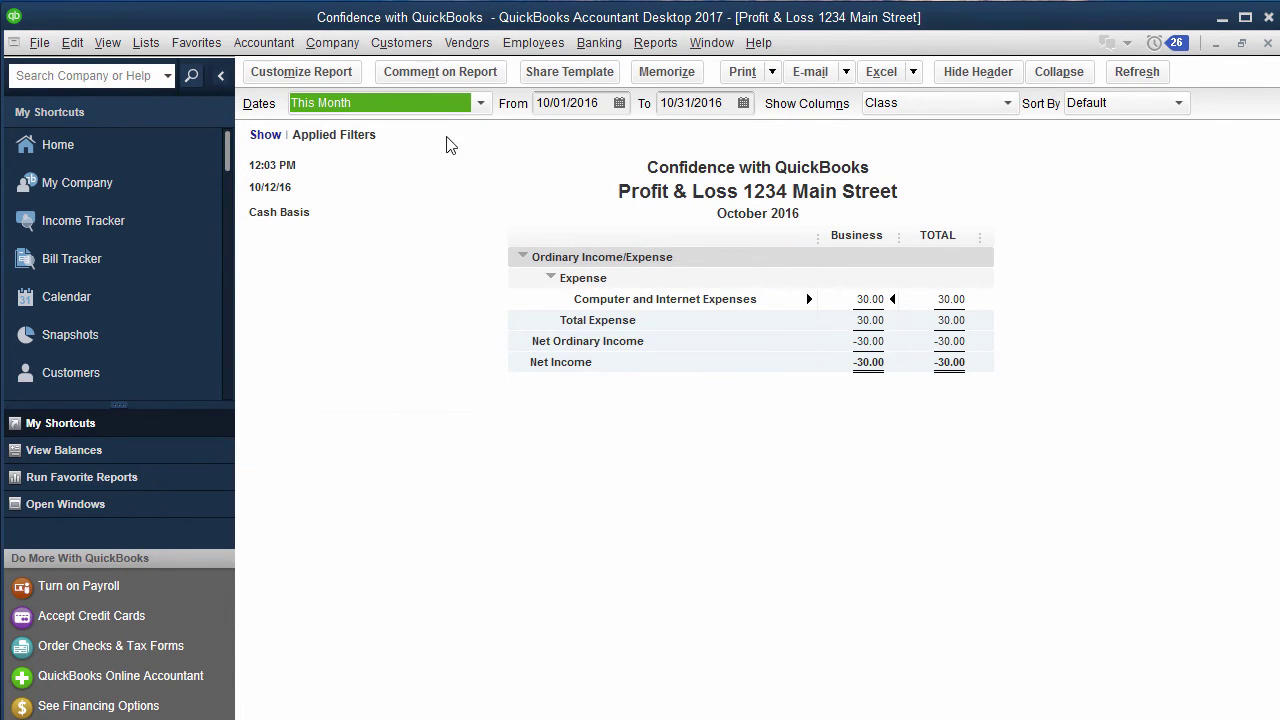
left_click(480, 103)
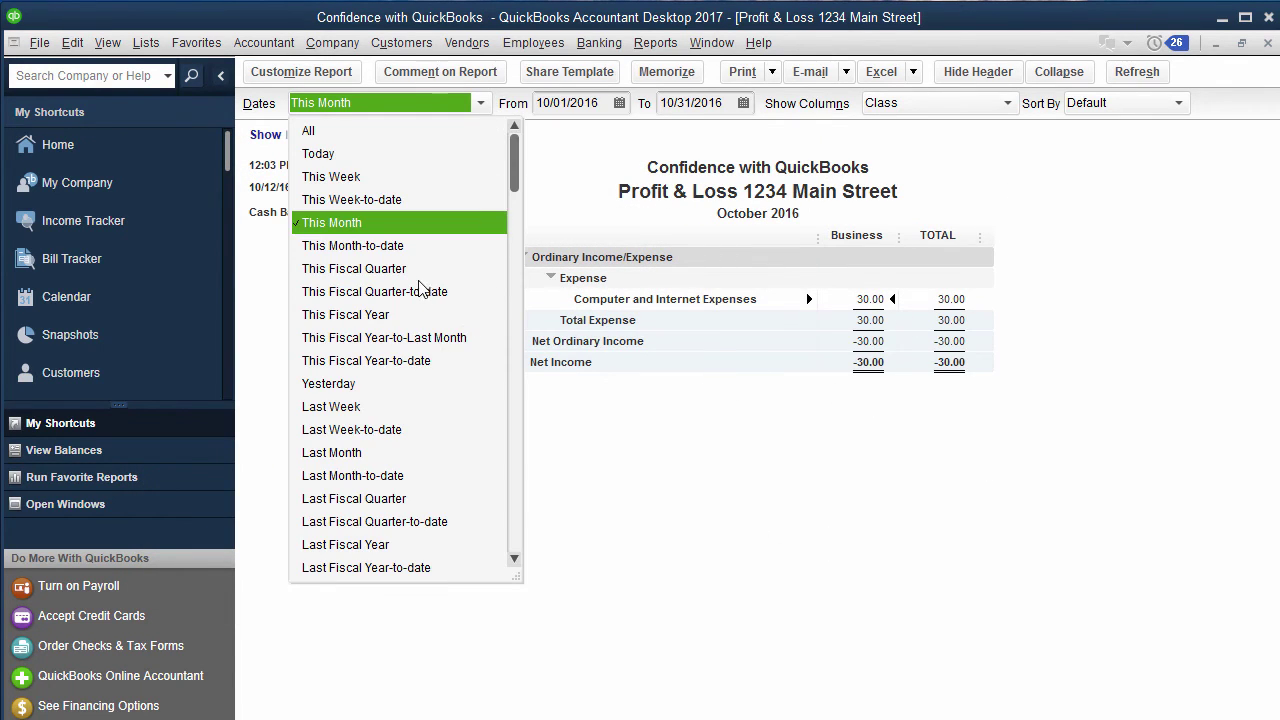
left_click(425, 360)
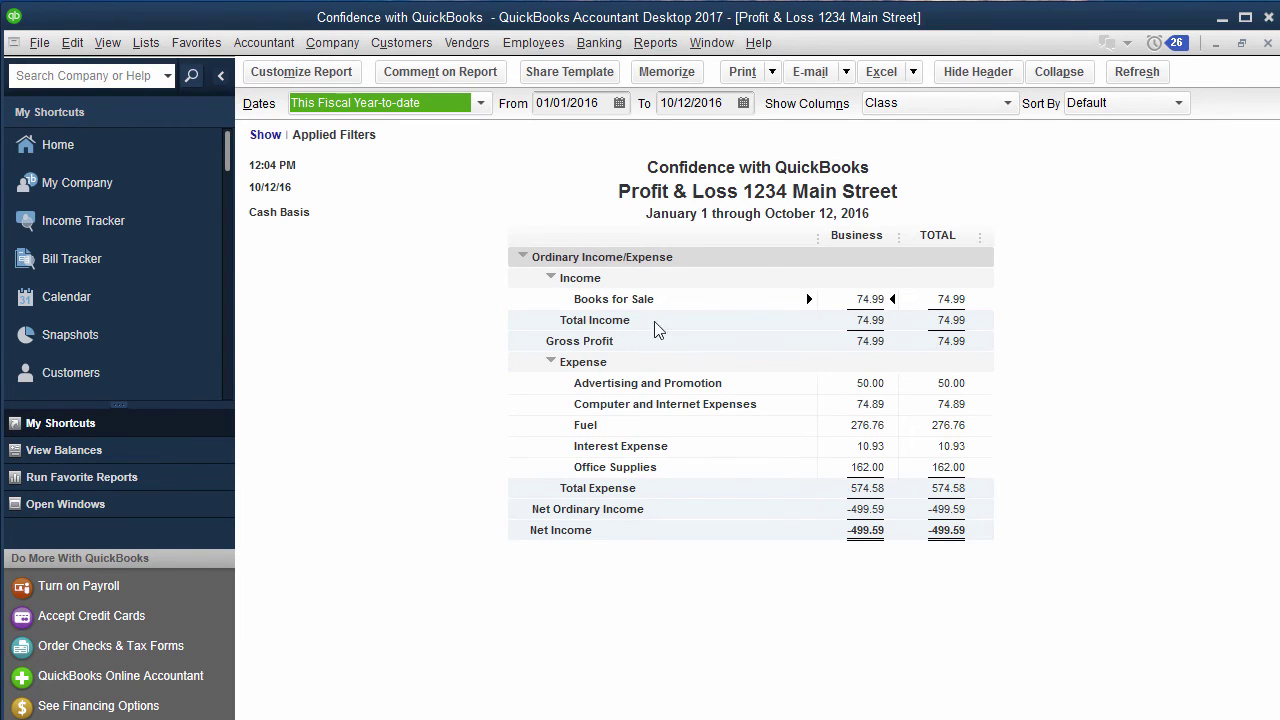